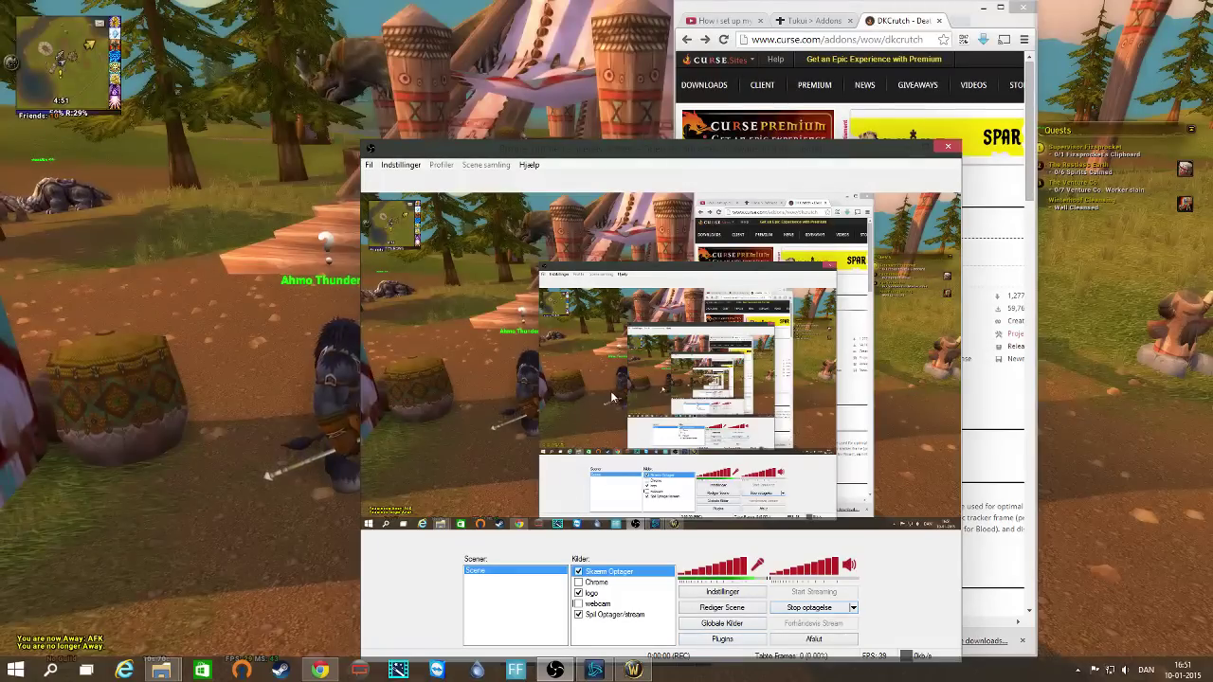
Move the OBS window aside and maximize the browser on the DKCrutch addon page
left_click_drag(691, 144, 672, 7)
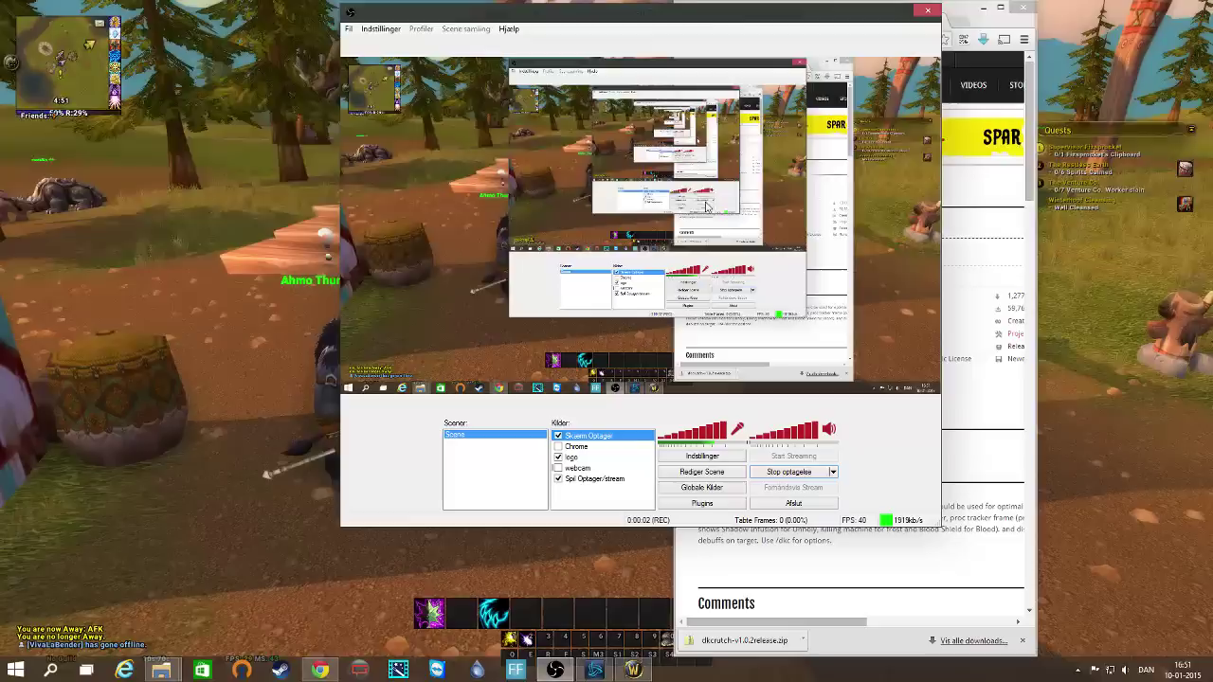
left_click(322, 670)
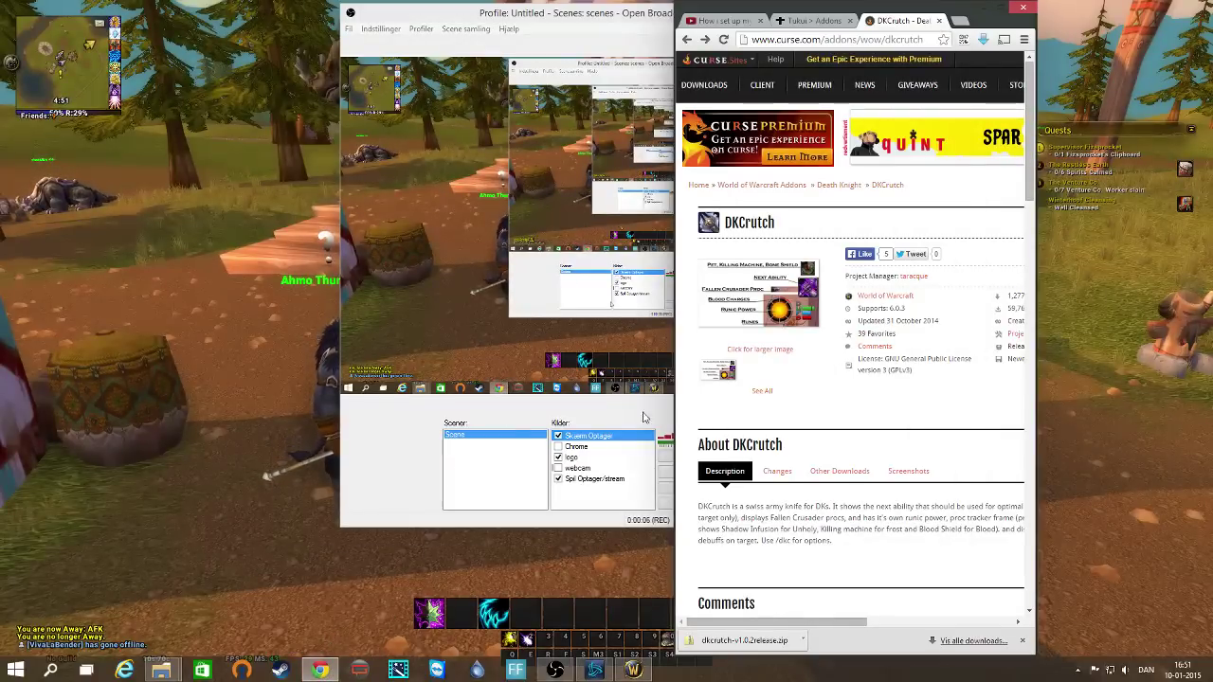
key("super+Up")
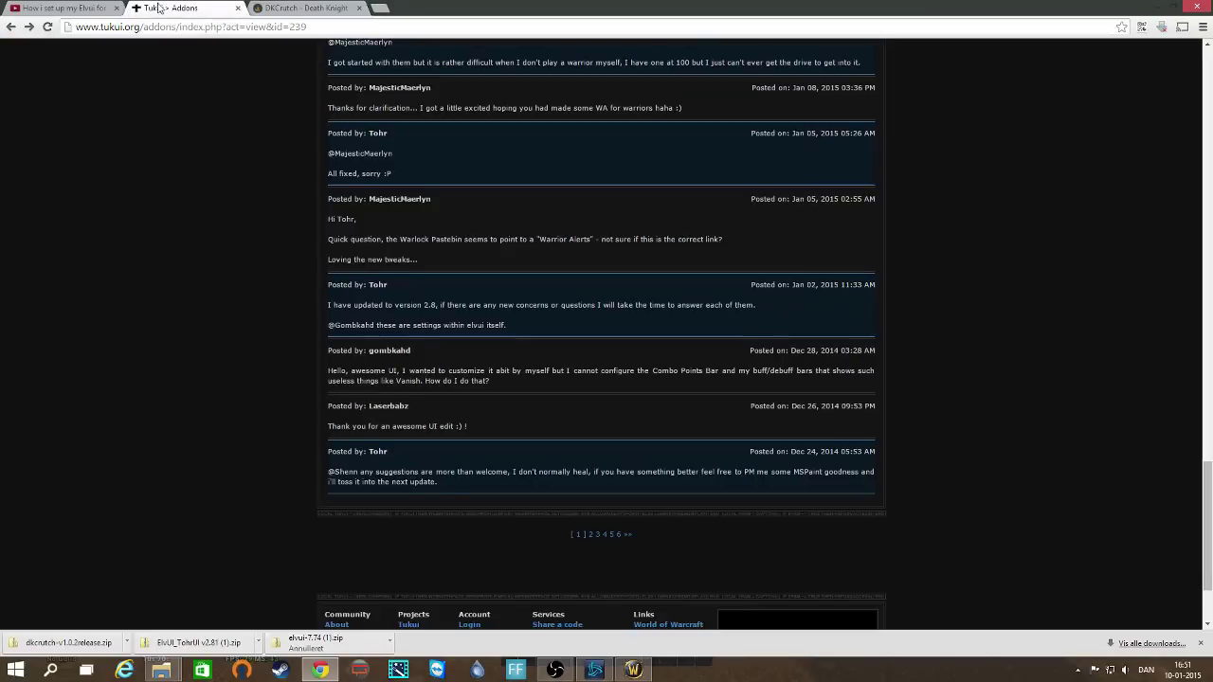
Search Google for 'elvui' and open the ElvUI result on Tukui
left_click(171, 7)
left_click(310, 7)
type("elvui")
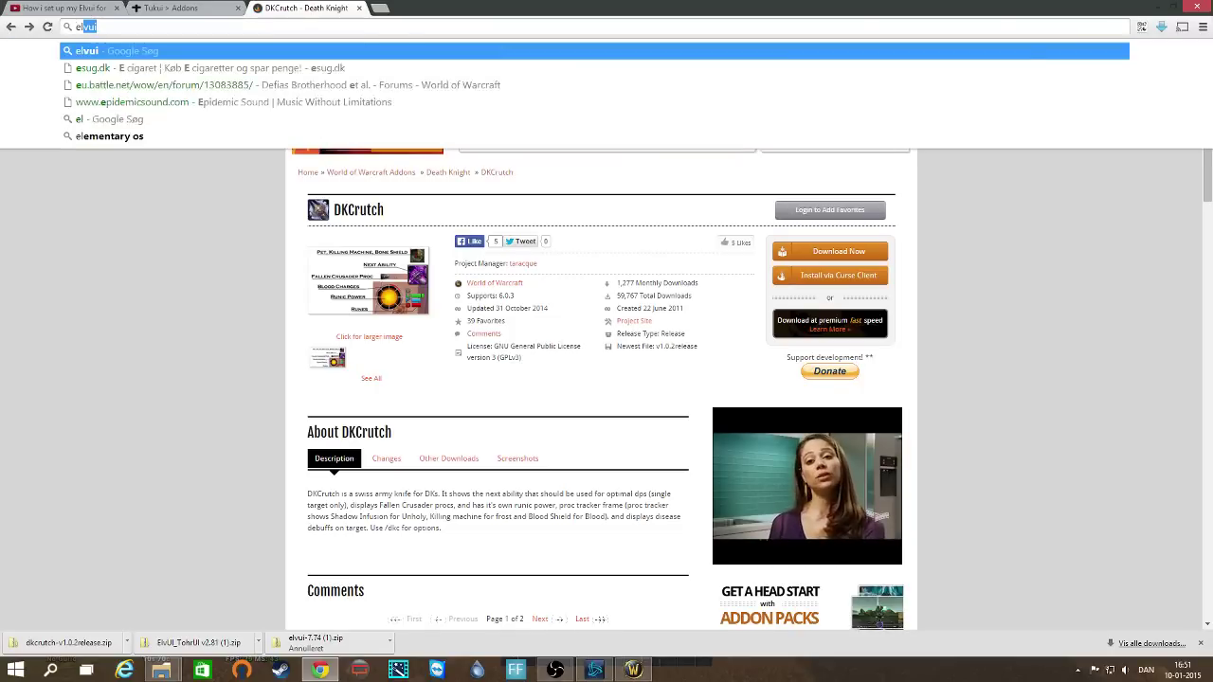
key("Return")
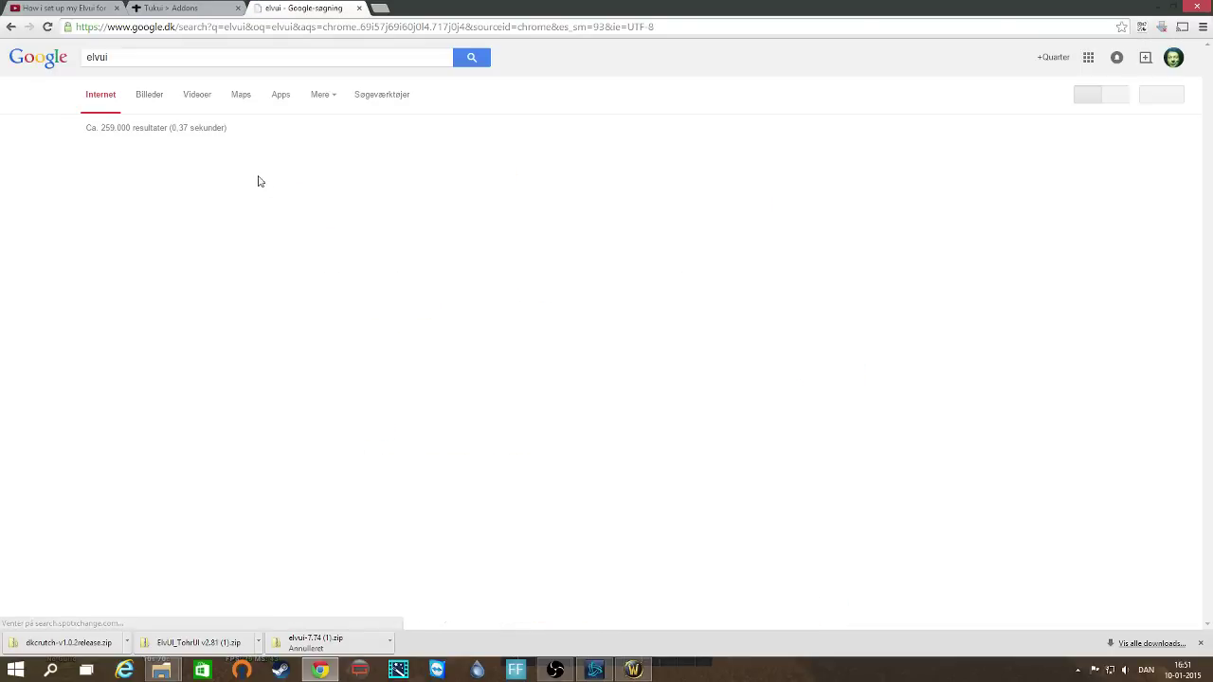
left_click(124, 158)
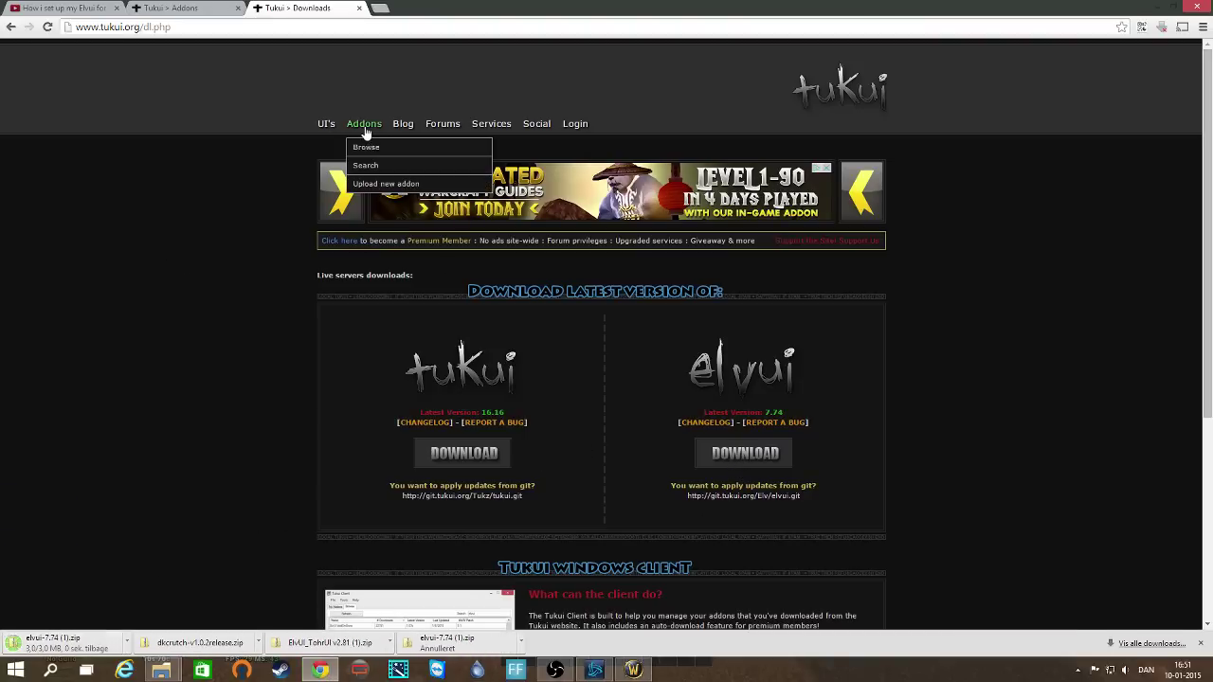
Go to the Tukui Addons overview and open the Users Interfaces category
left_click(383, 156)
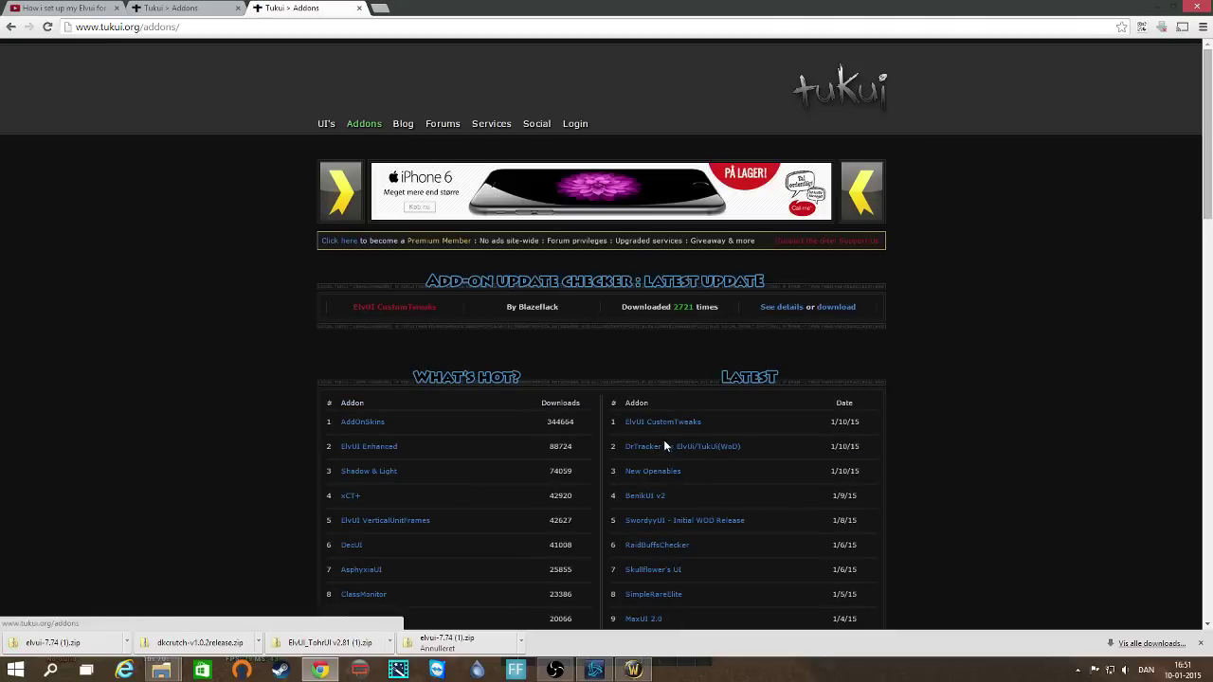
scroll(678, 443, "down", 1)
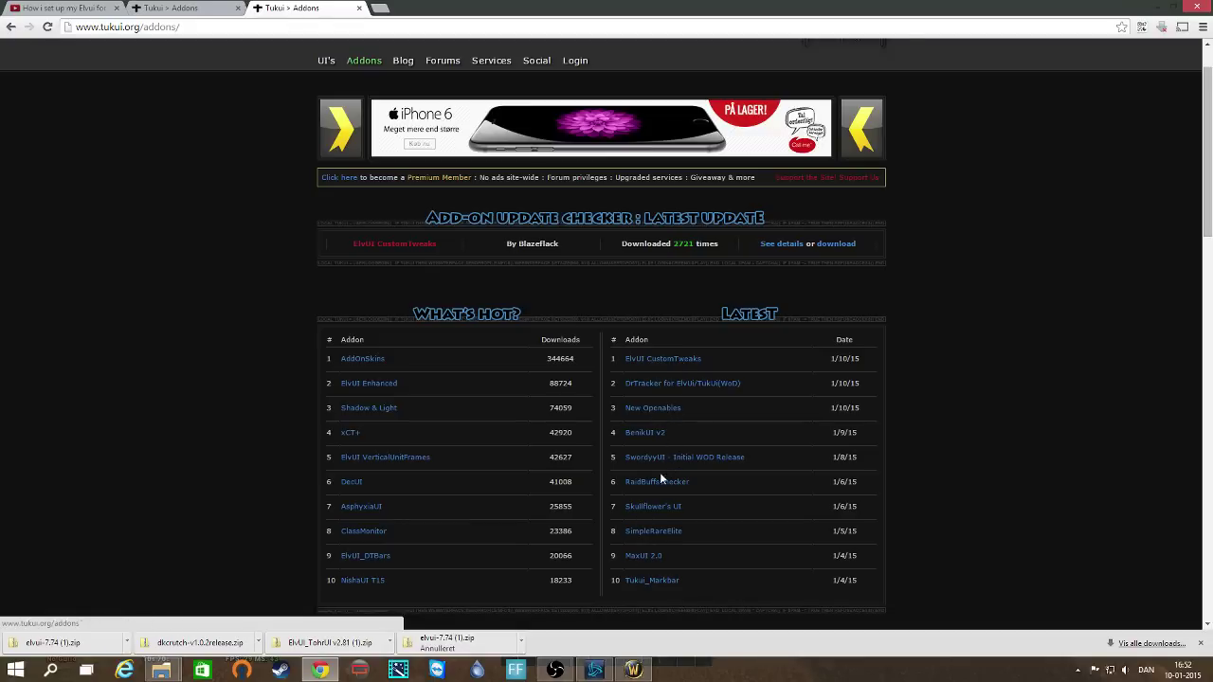
scroll(663, 474, "down", 1)
scroll(644, 498, "down", 10)
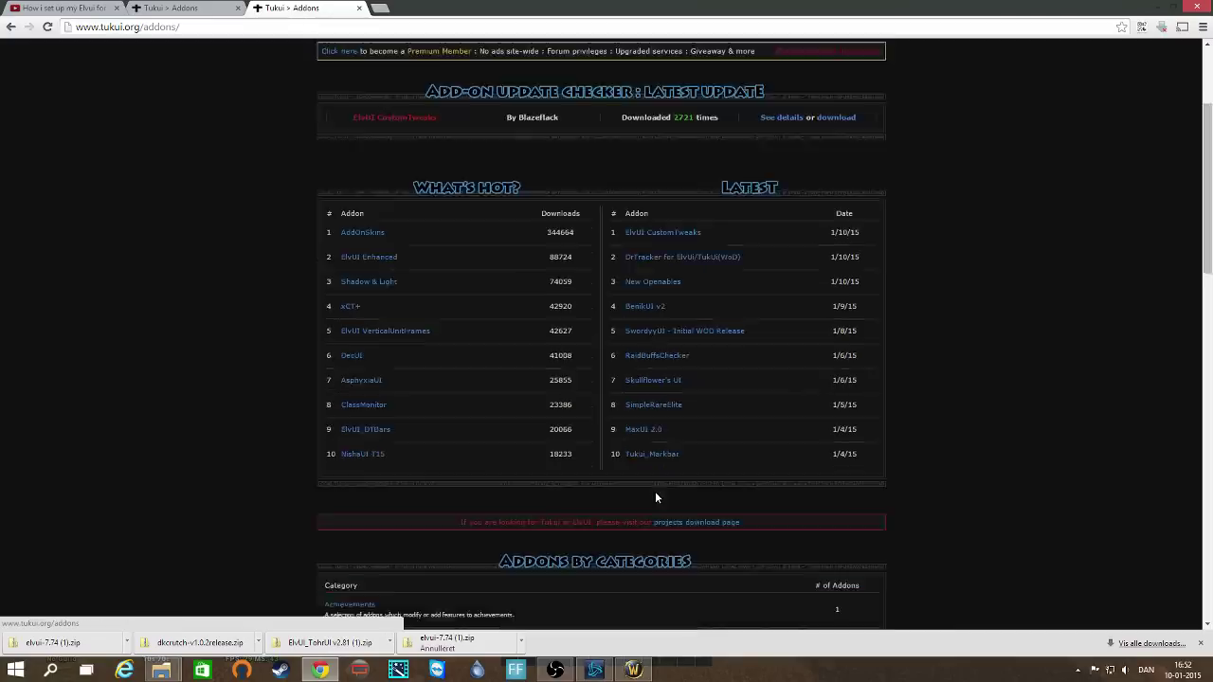
scroll(471, 488, "down", 5)
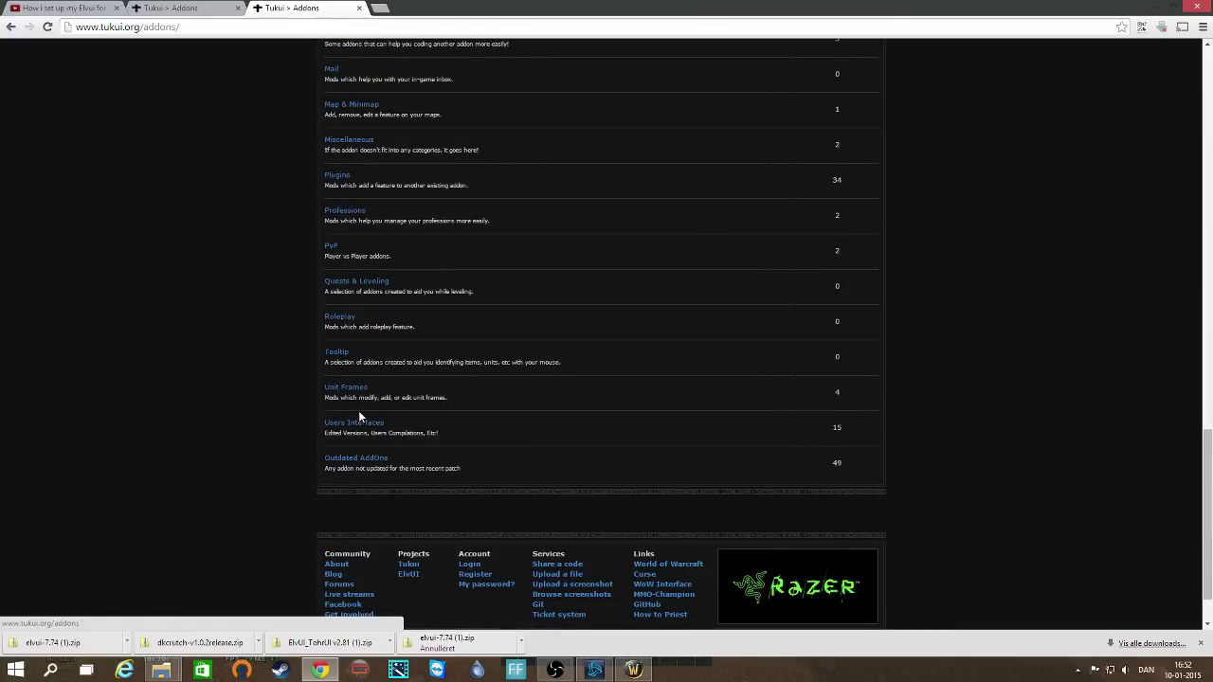
left_click(360, 428)
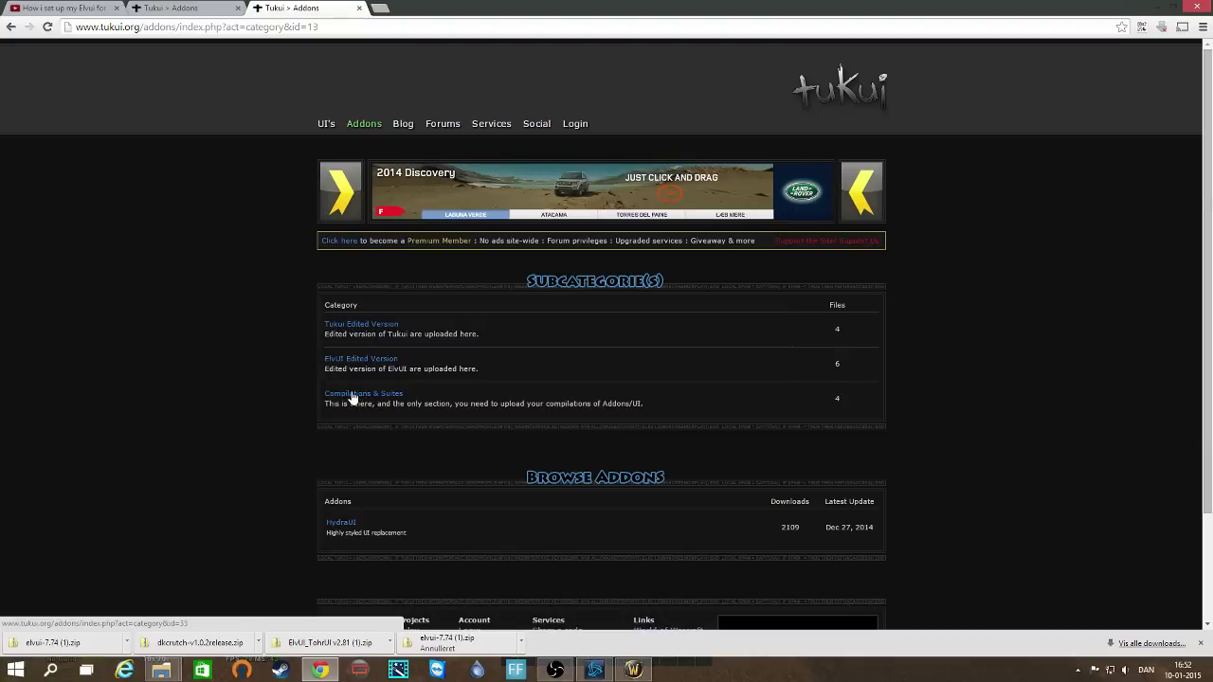
Open the Compilations & Suites subcategory and the Tohr UI addon page
left_click(351, 397)
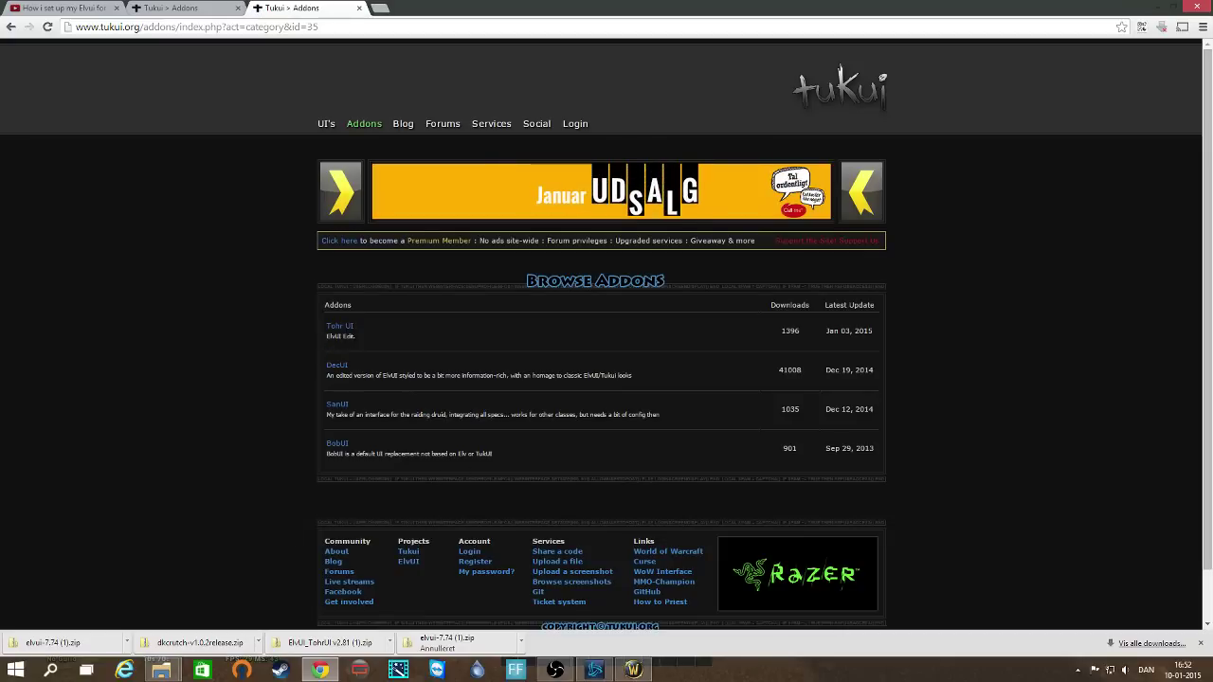
left_click_drag(357, 334, 326, 336)
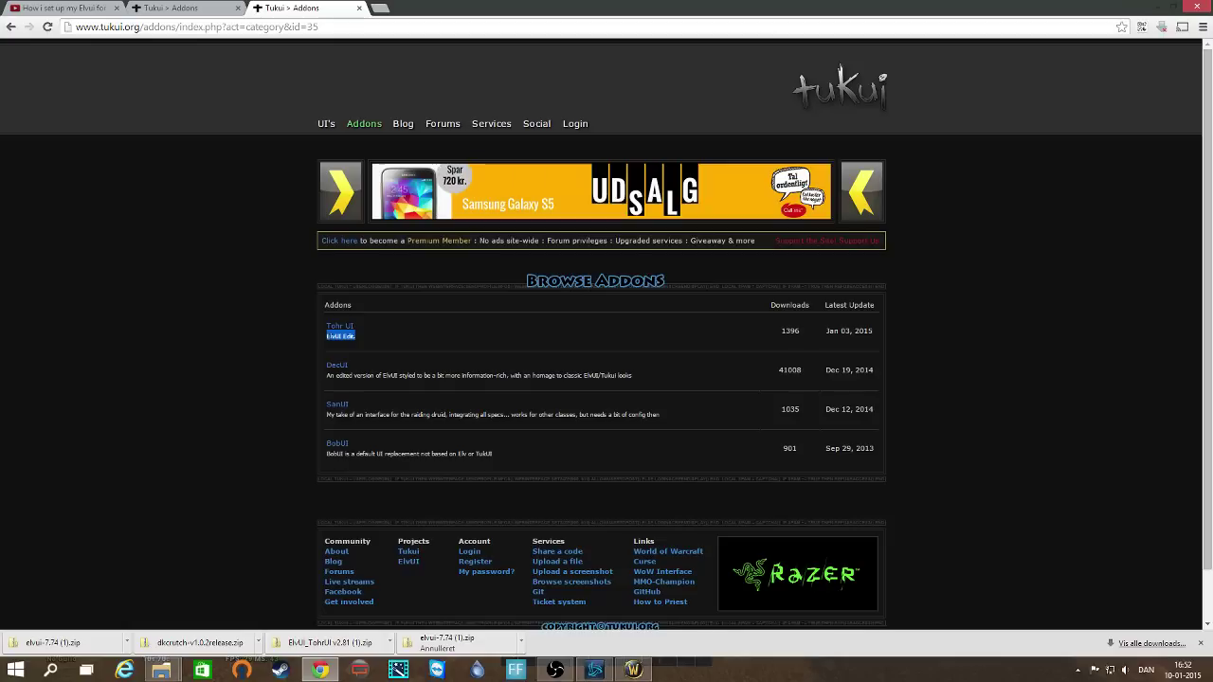
left_click(345, 328)
Download the Tohr UI addon and return to the compilation addons list
scroll(482, 389, "down", 2)
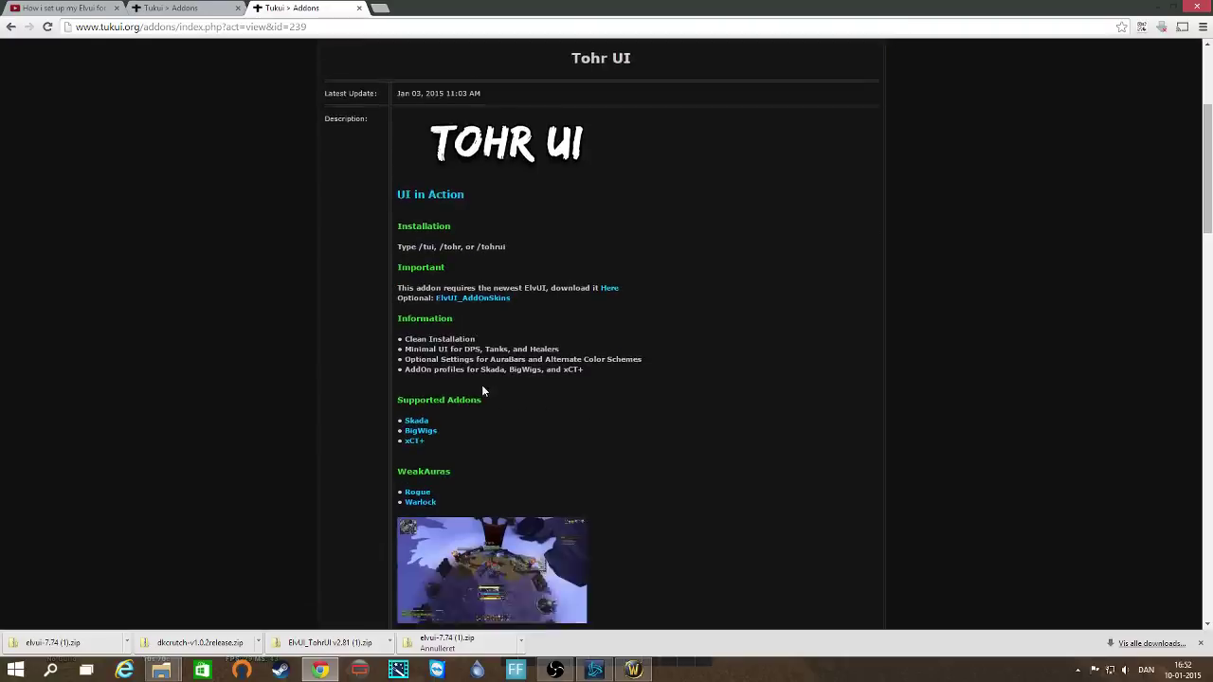
scroll(482, 391, "down", 5)
scroll(544, 387, "up", 3)
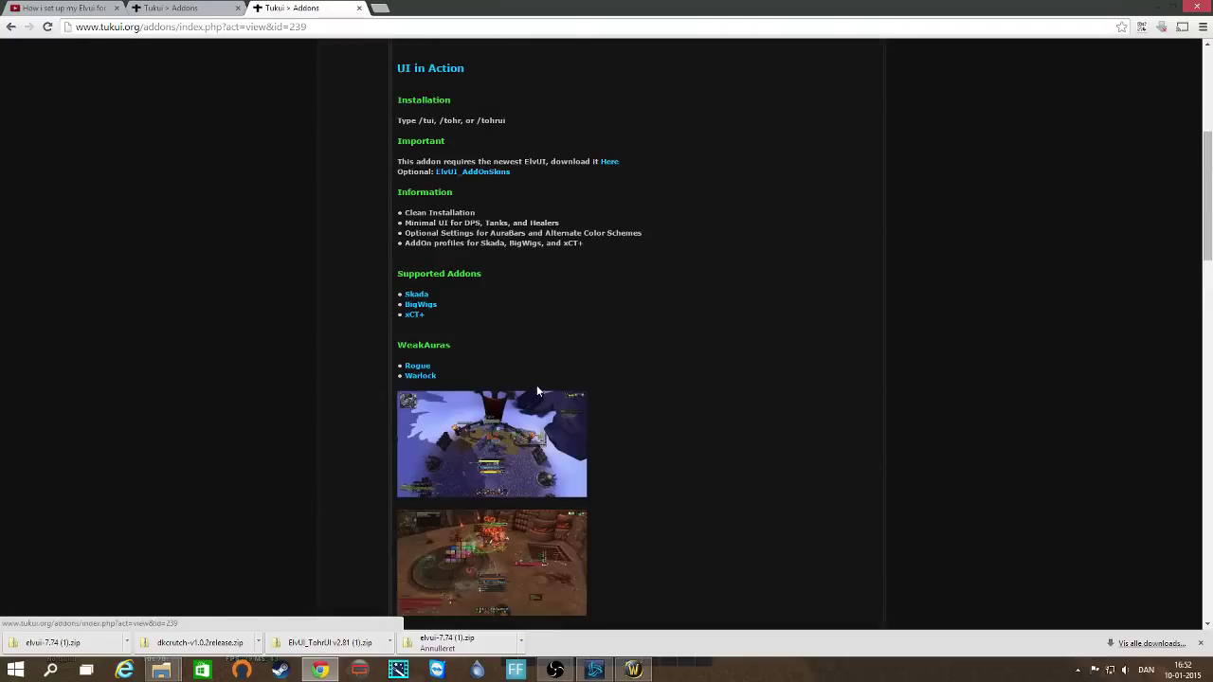
scroll(537, 389, "down", 10)
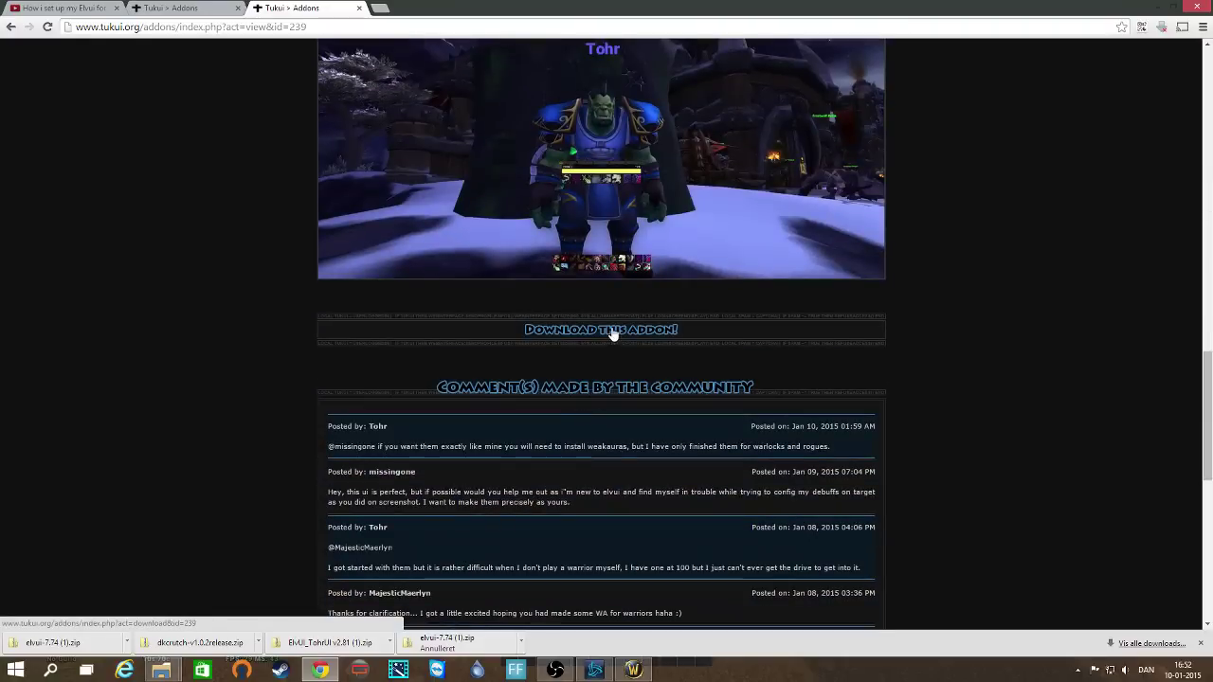
left_click(612, 333)
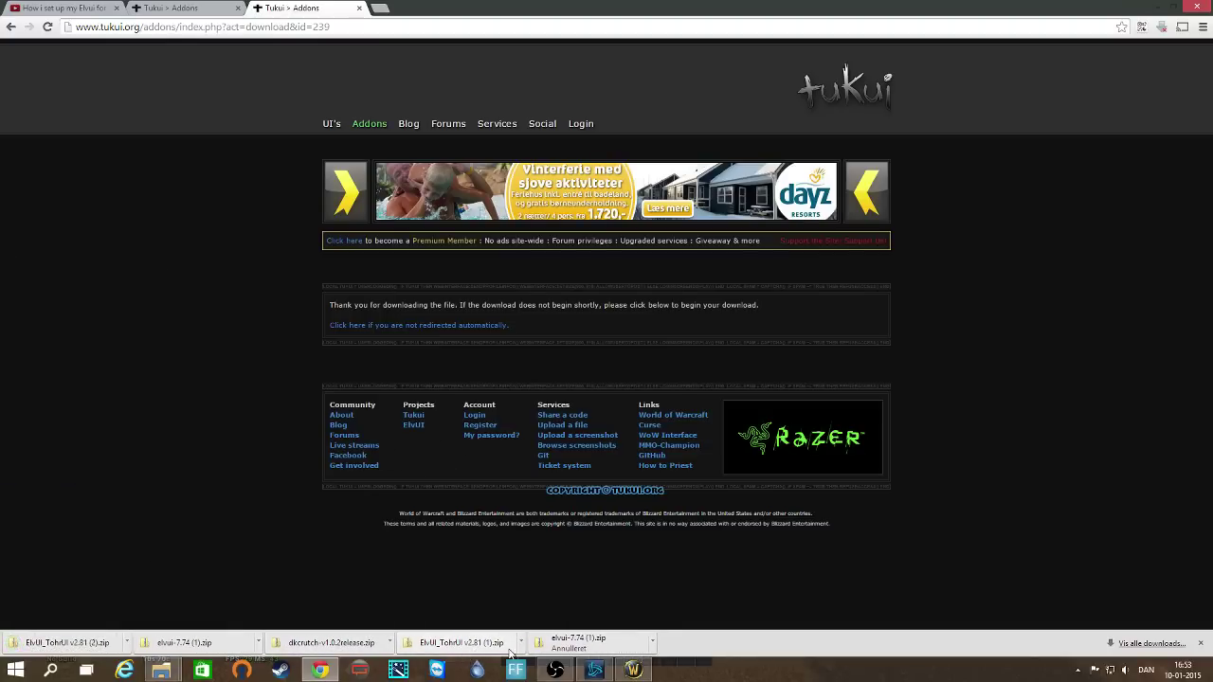
left_click(11, 27)
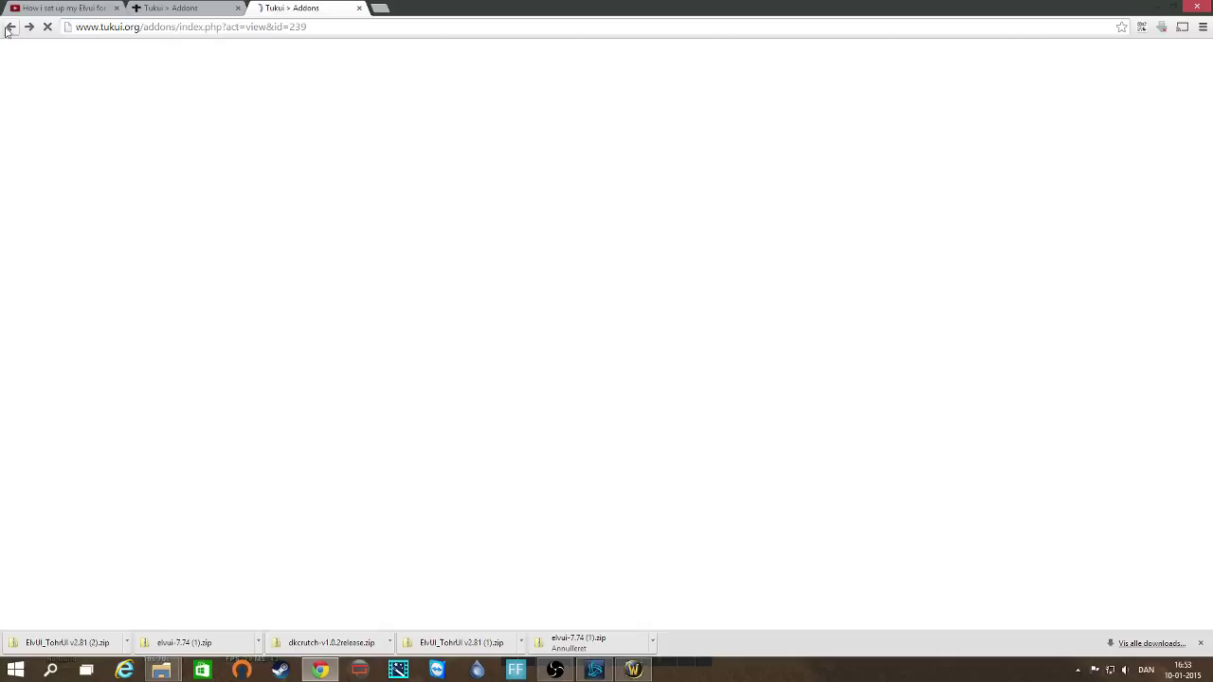
left_click(10, 26)
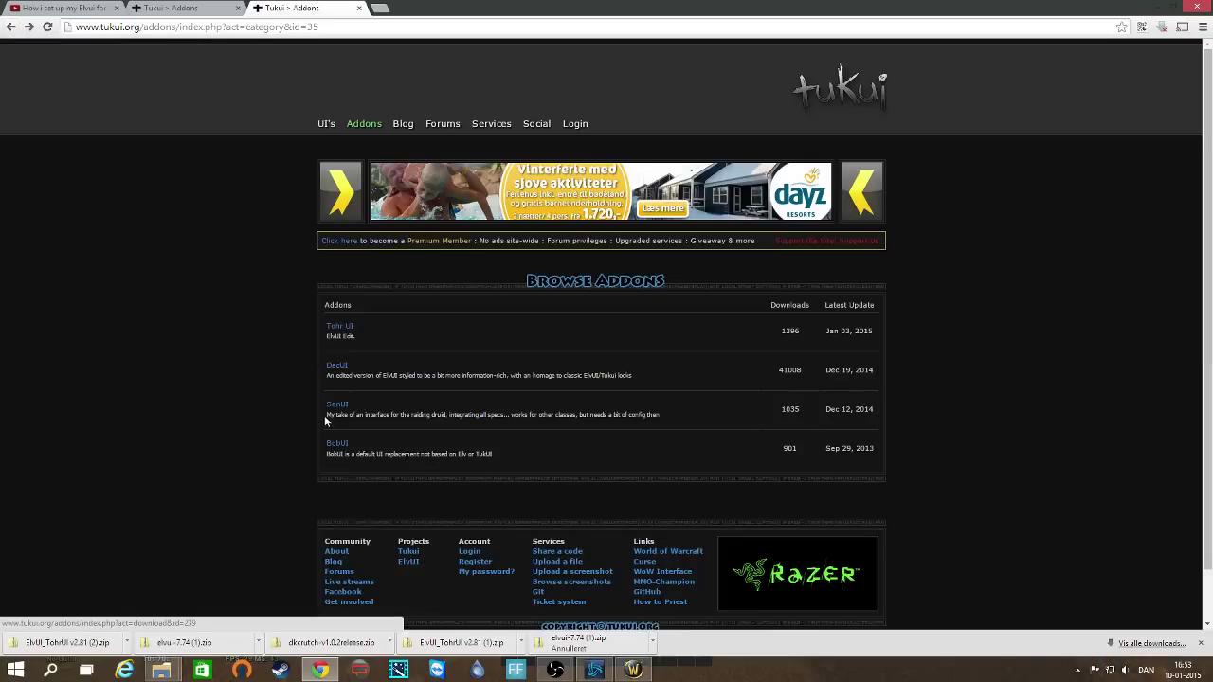
Dock the WoW Addons folder on the right and a Downloads window on the left
mouse_move(161, 669)
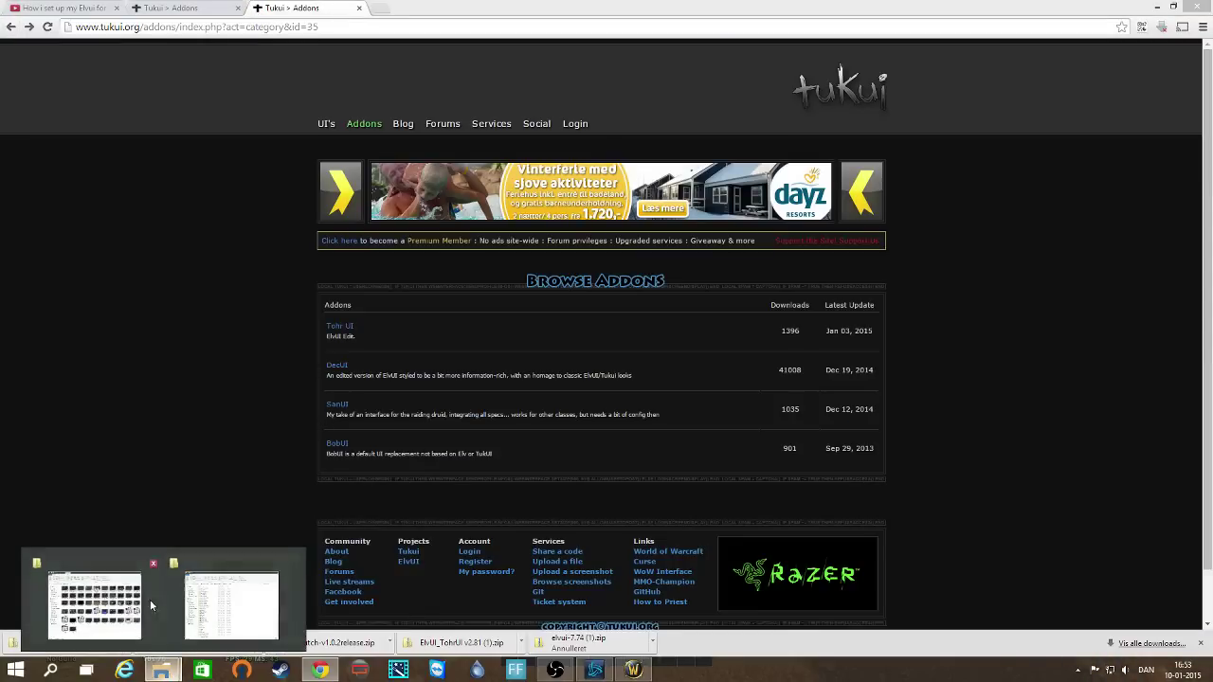
left_click(235, 612)
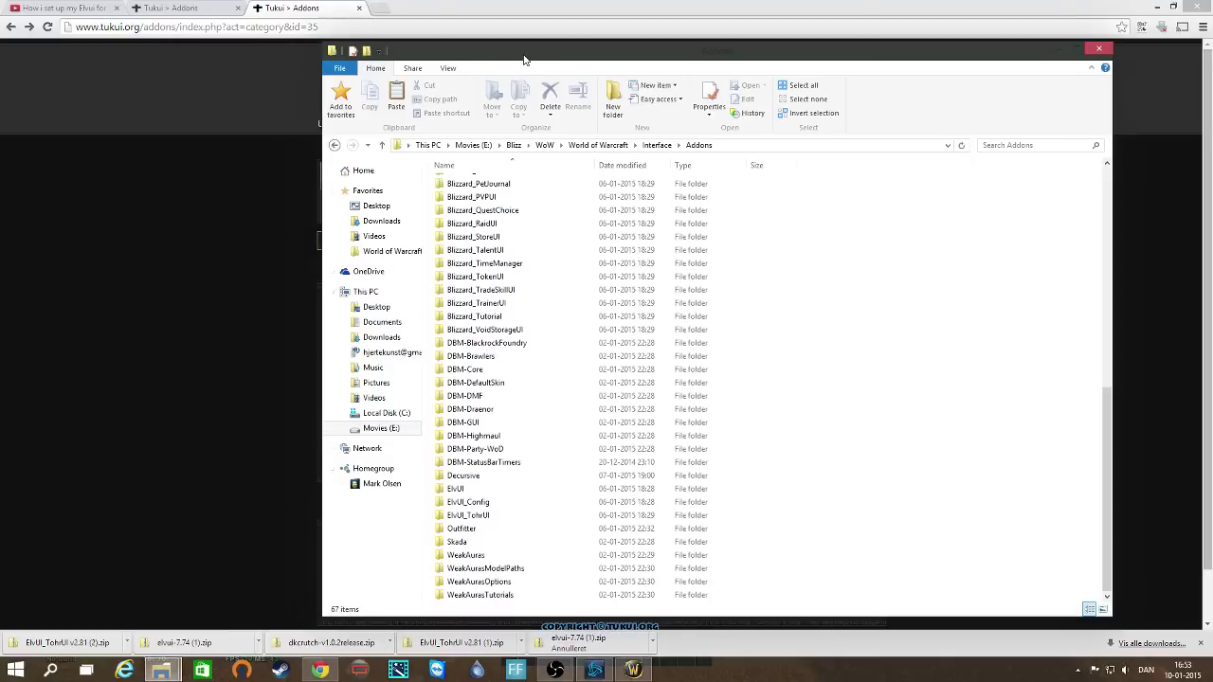
key("super+Right")
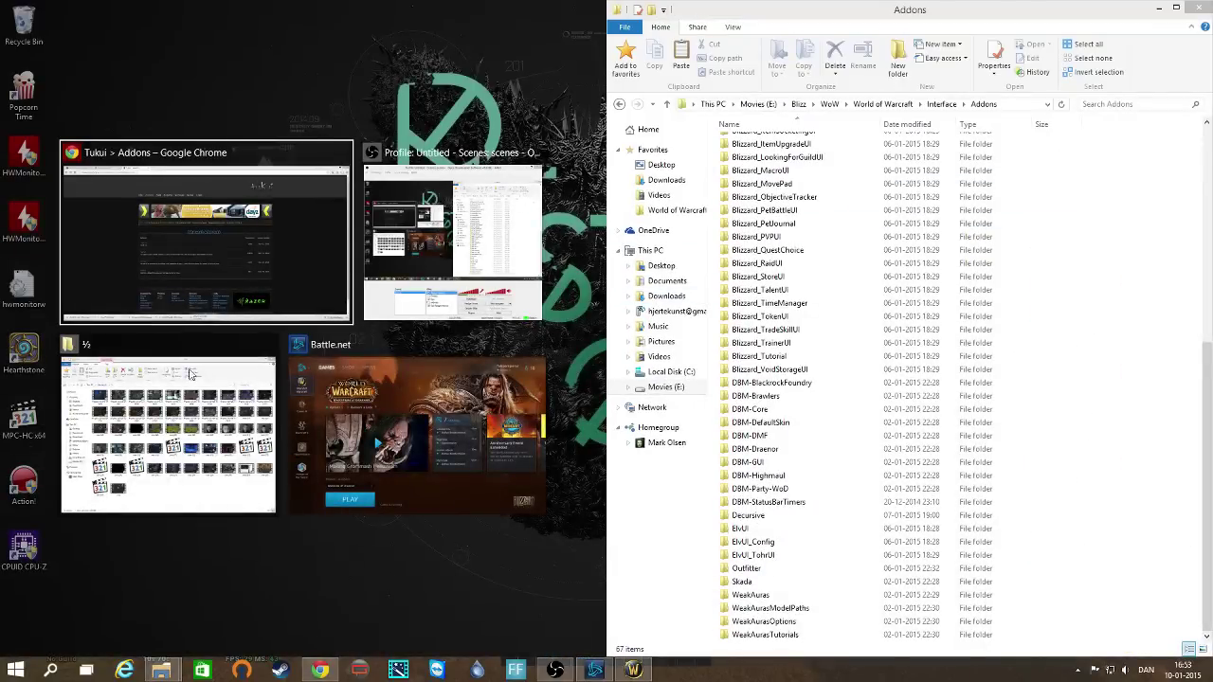
left_click(227, 284)
mouse_move(165, 669)
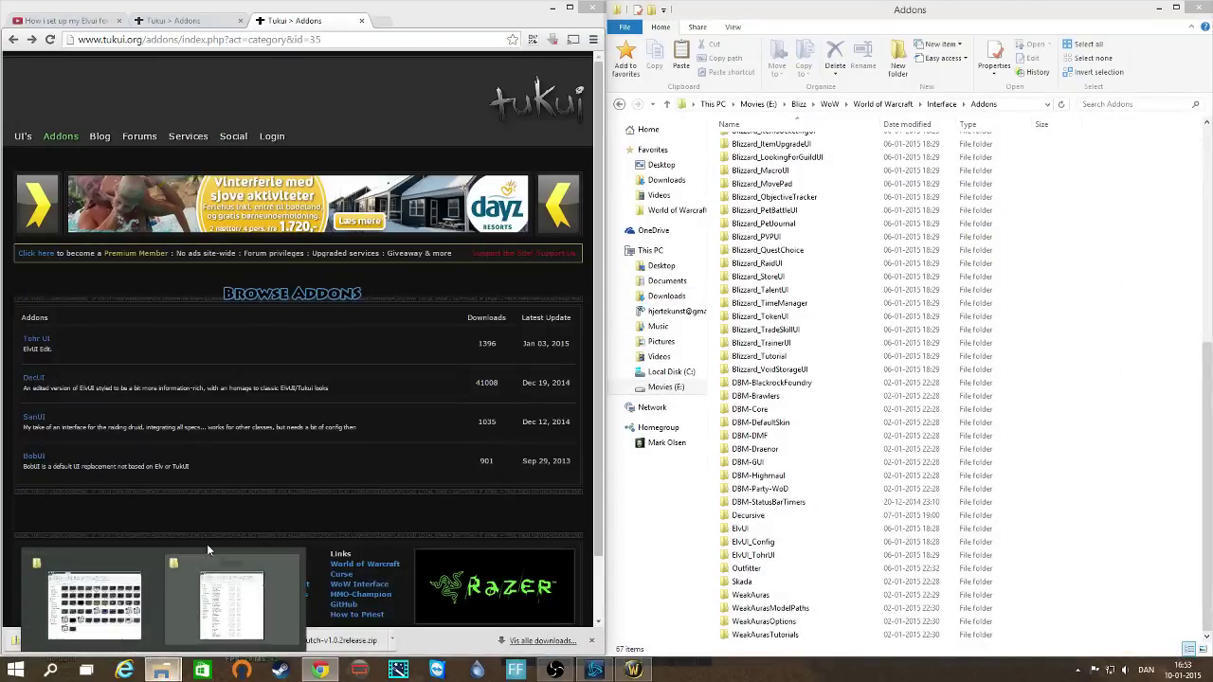
left_click(209, 550)
left_click_drag(663, 63, 5, 76)
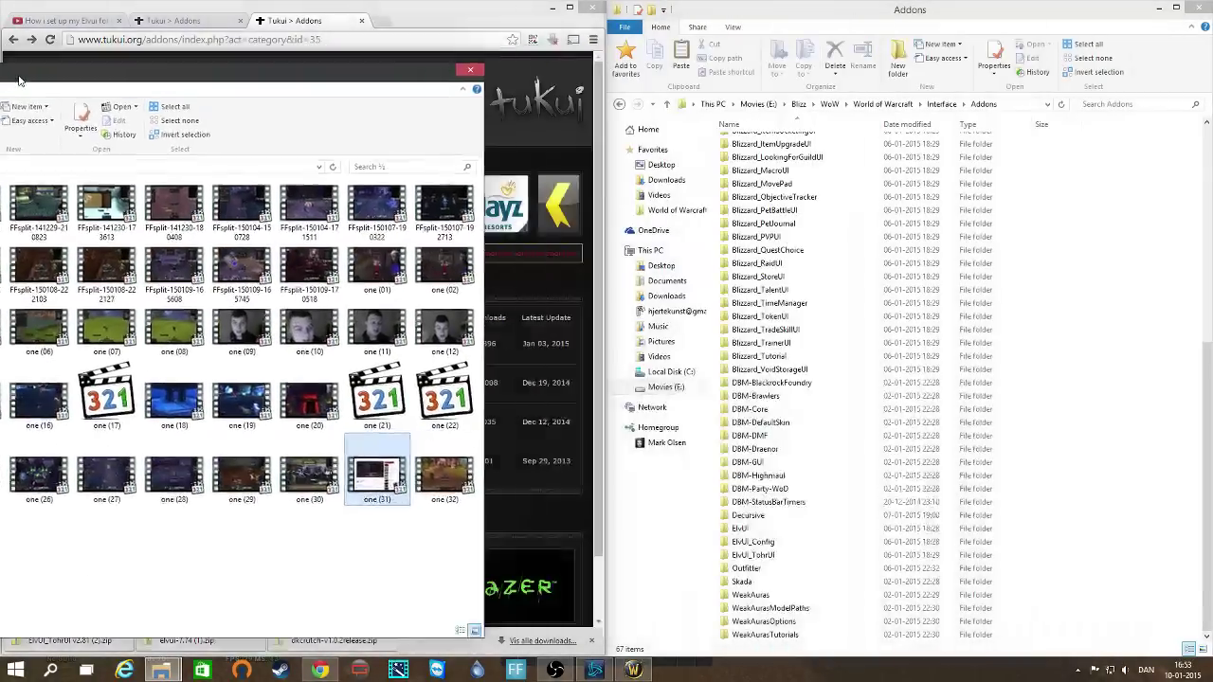
left_click(64, 183)
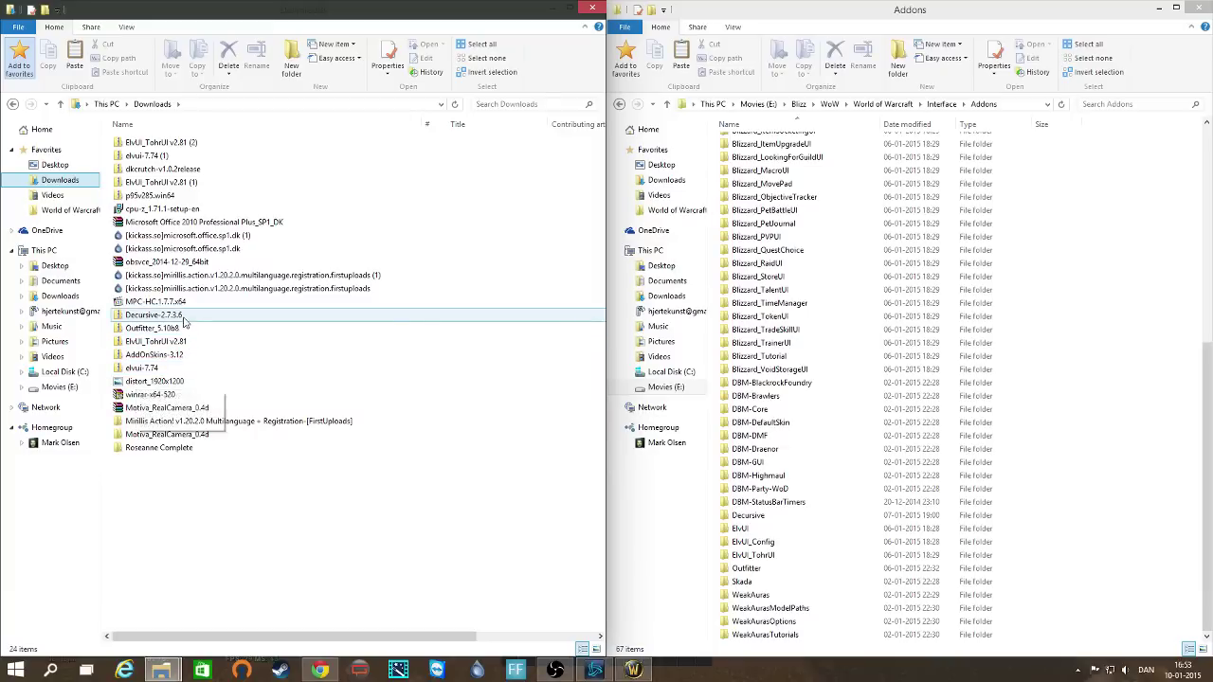
Open the elvui-7.74 archive and drag its ElvUI and ElvUI_Config folders toward Addons
double_click(169, 371)
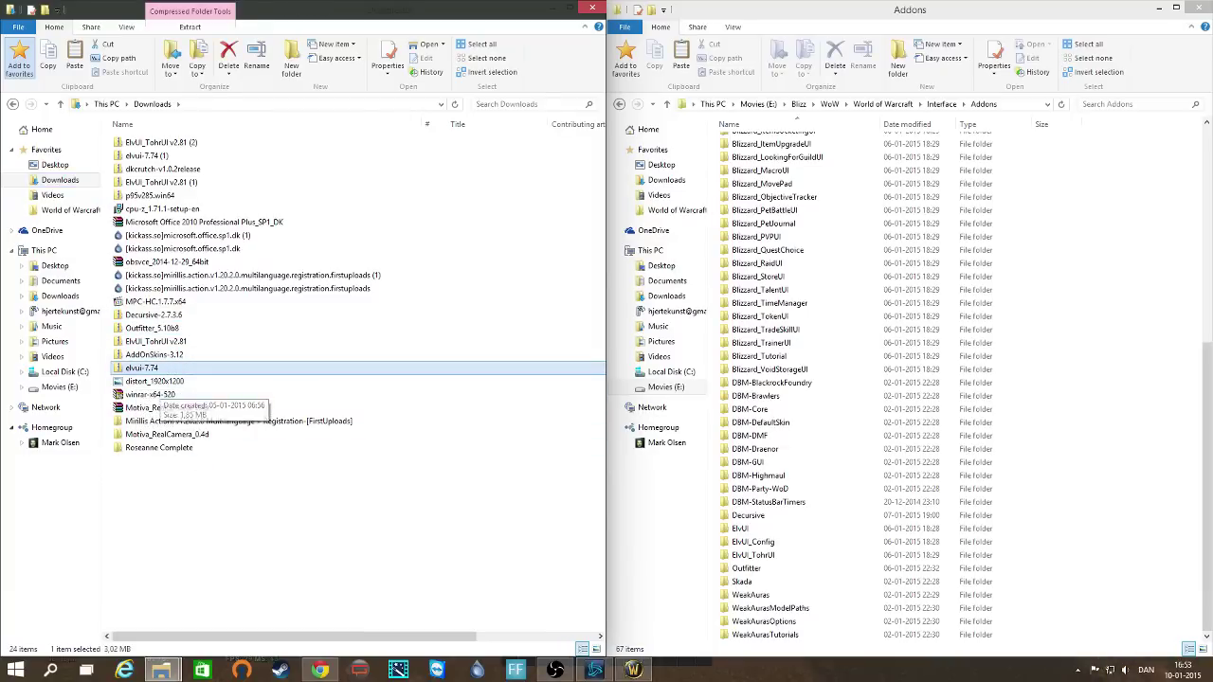
left_click_drag(370, 383, 85, 159)
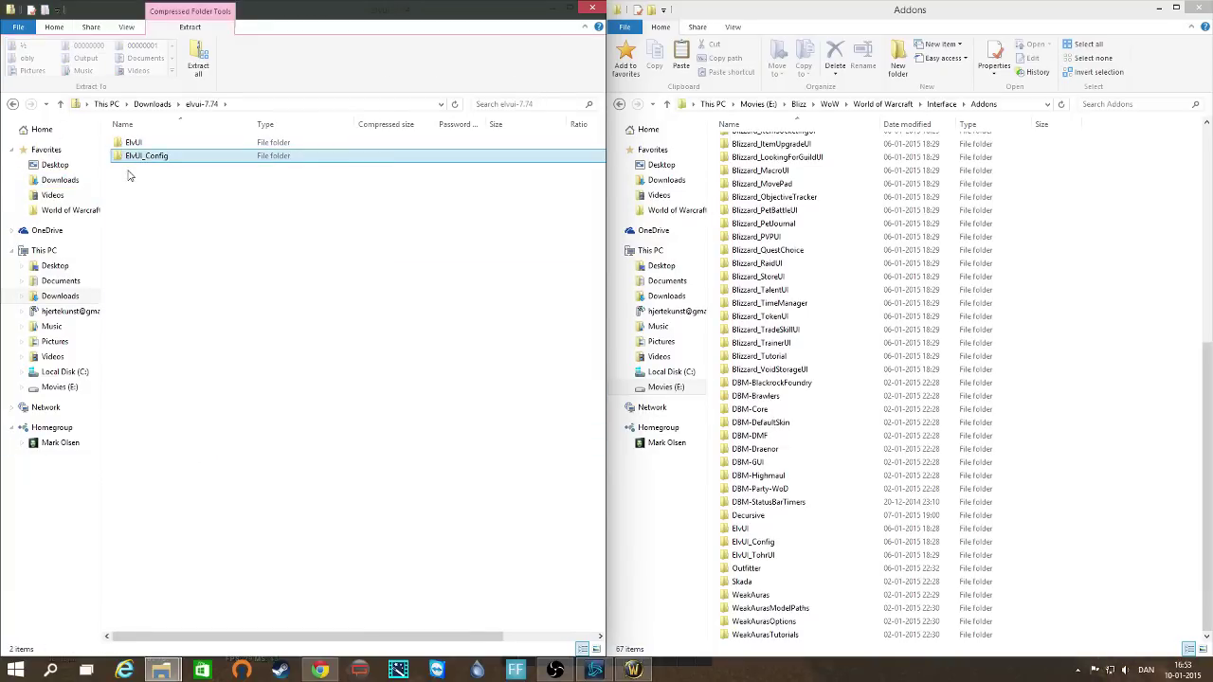
left_click_drag(320, 315, 161, 154)
left_click(382, 328)
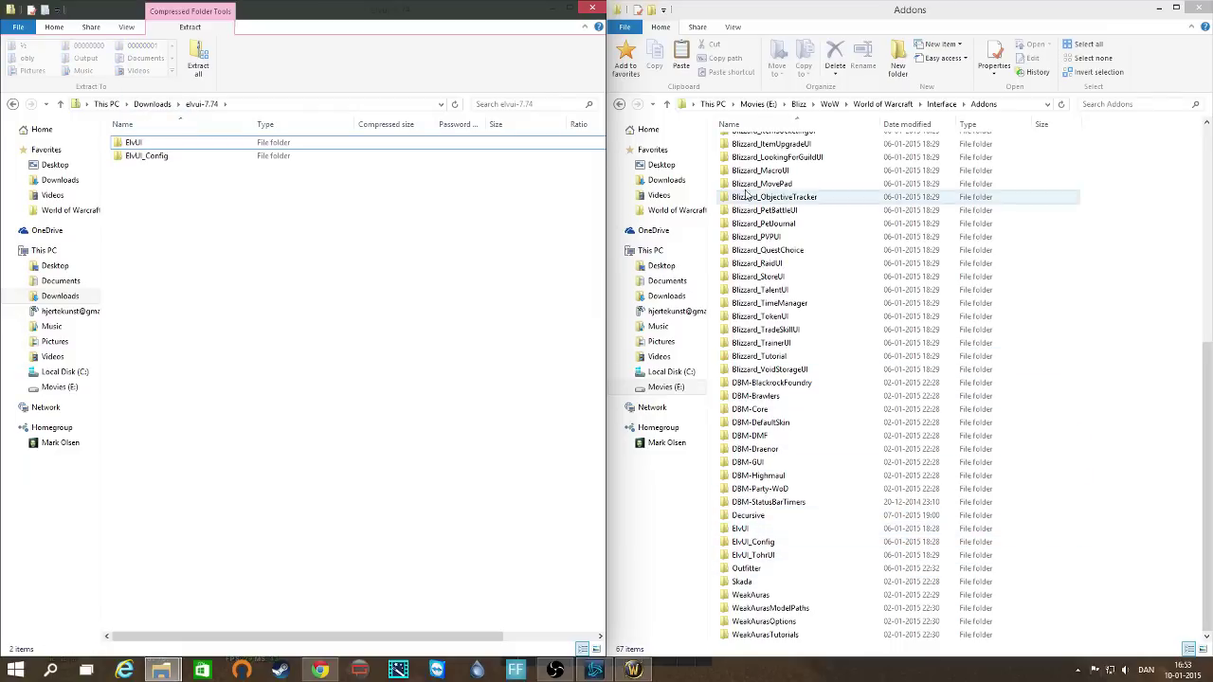
scroll(786, 237, "up", 10)
scroll(784, 293, "down", 9)
scroll(783, 312, "down", 1)
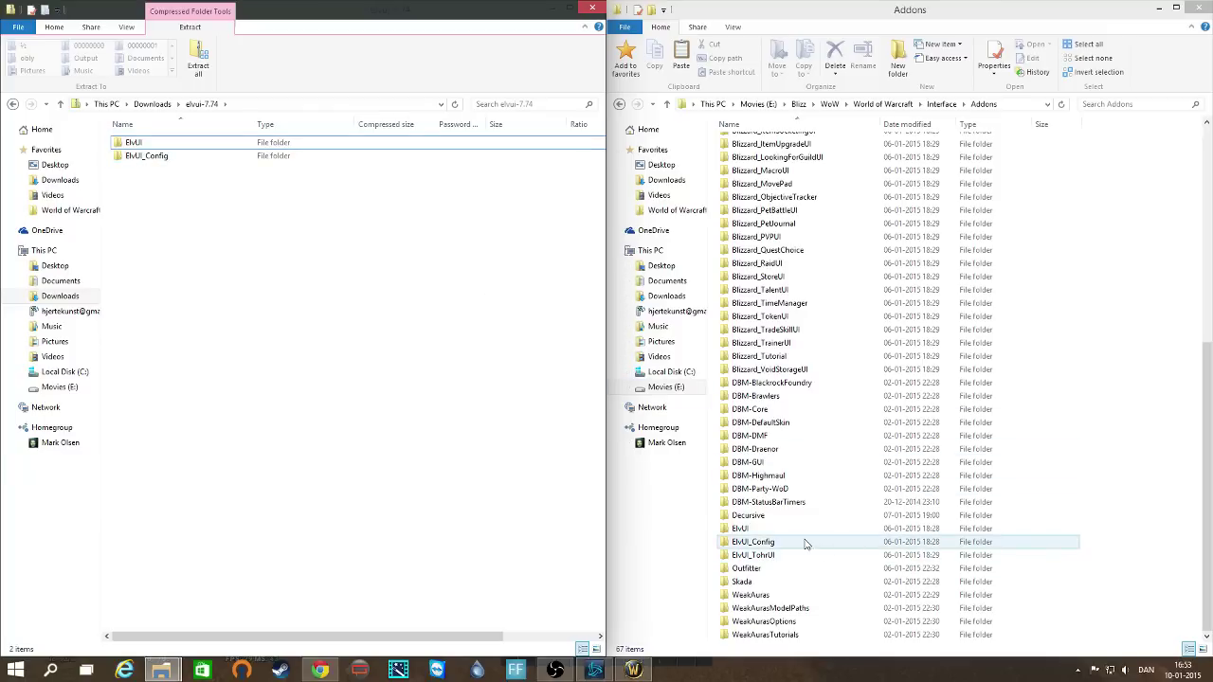
Browse from Addons into WTF > Account > realm > character > SavedVariables
left_click(620, 105)
left_click(619, 104)
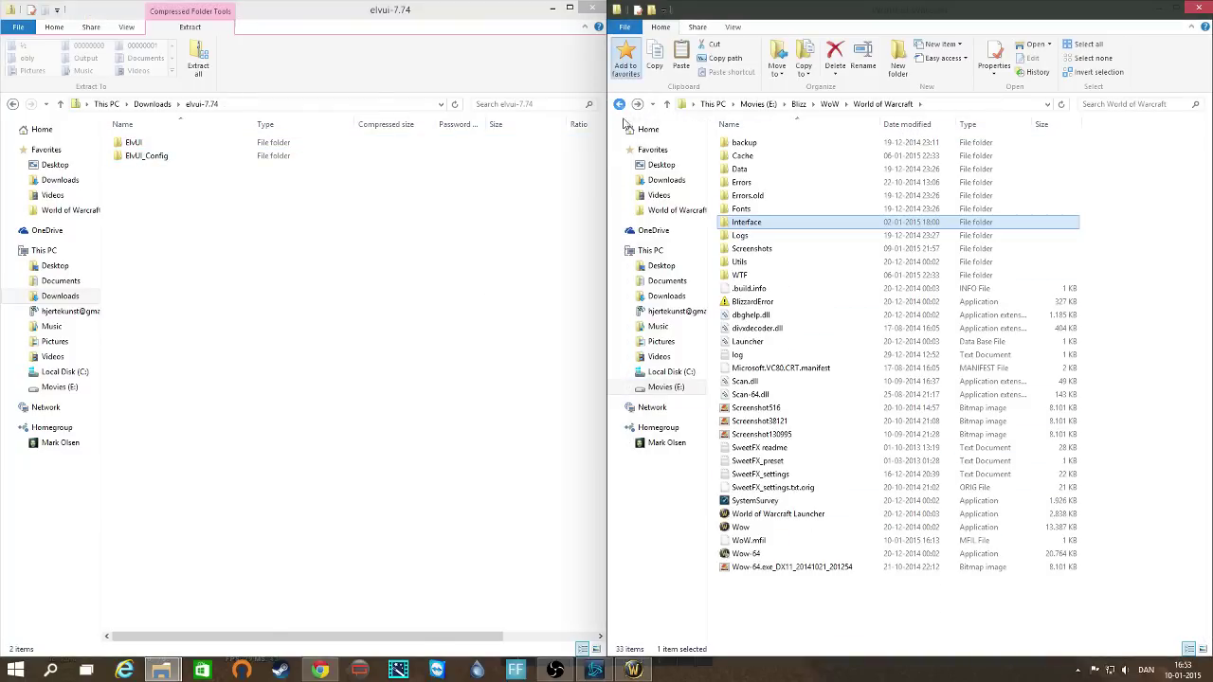
double_click(758, 276)
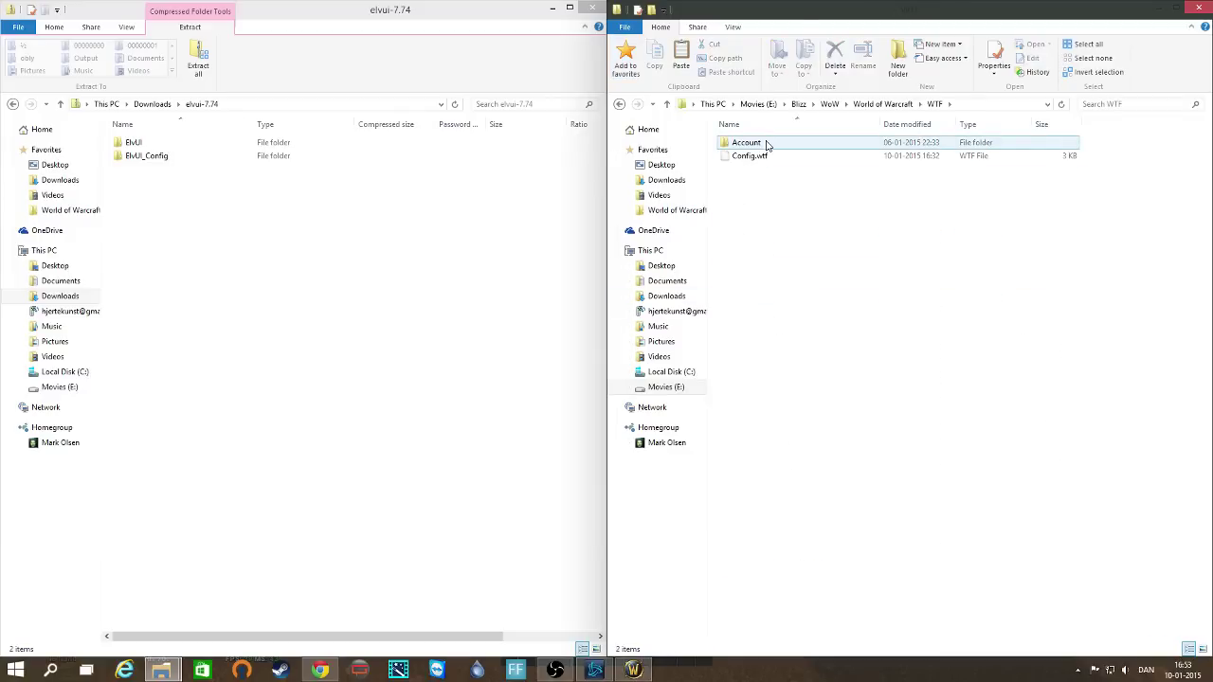
double_click(769, 147)
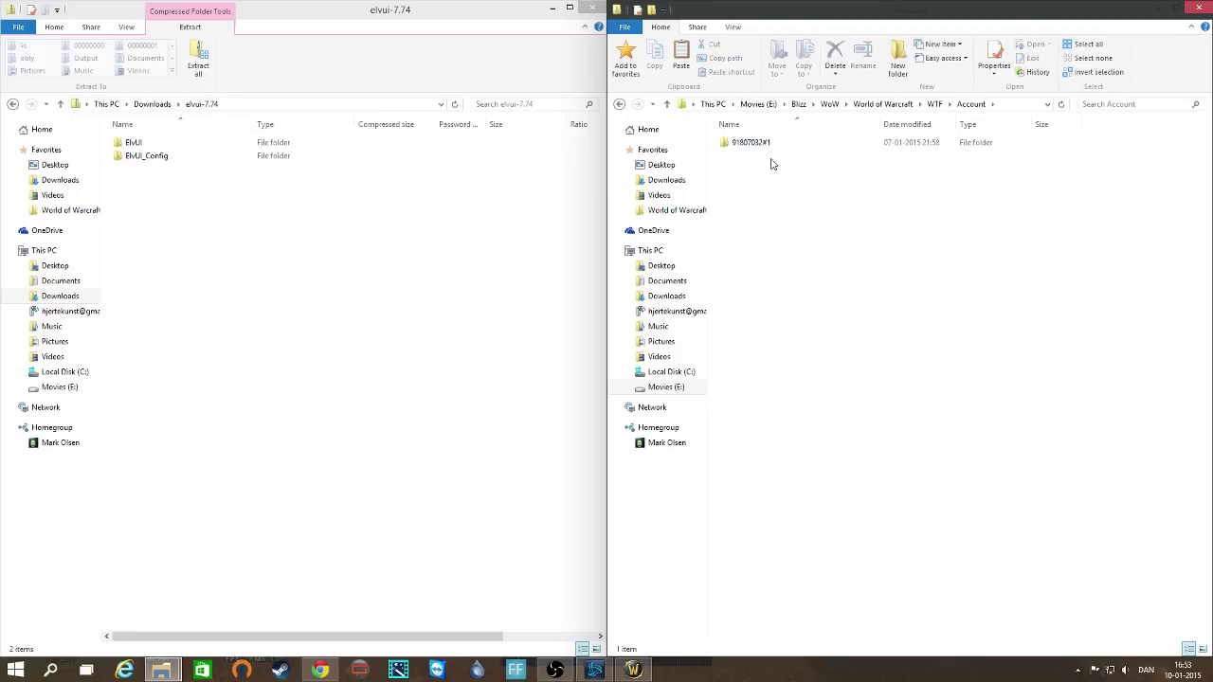
double_click(775, 145)
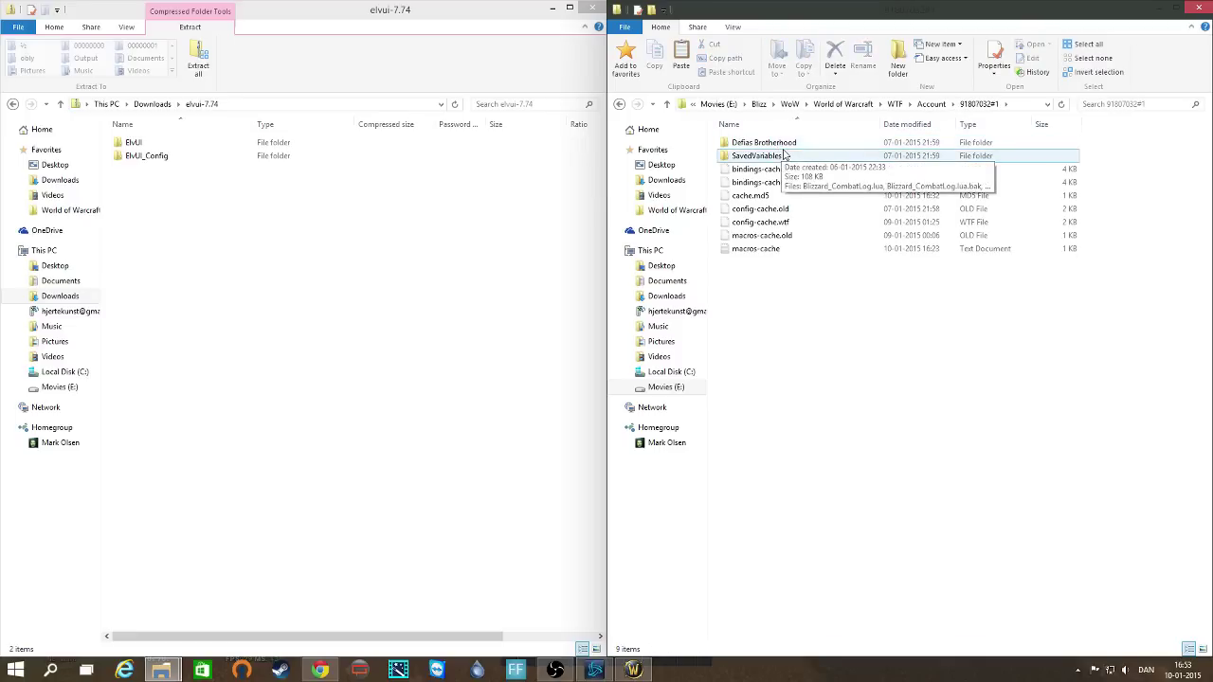
double_click(782, 147)
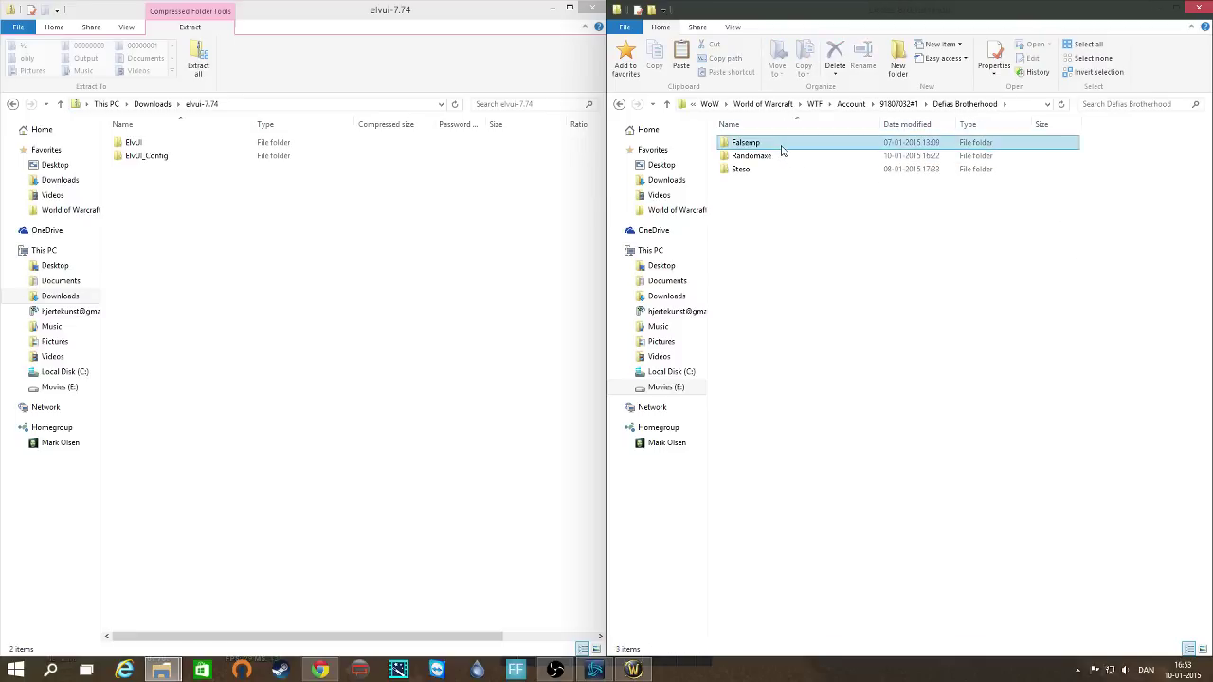
double_click(782, 147)
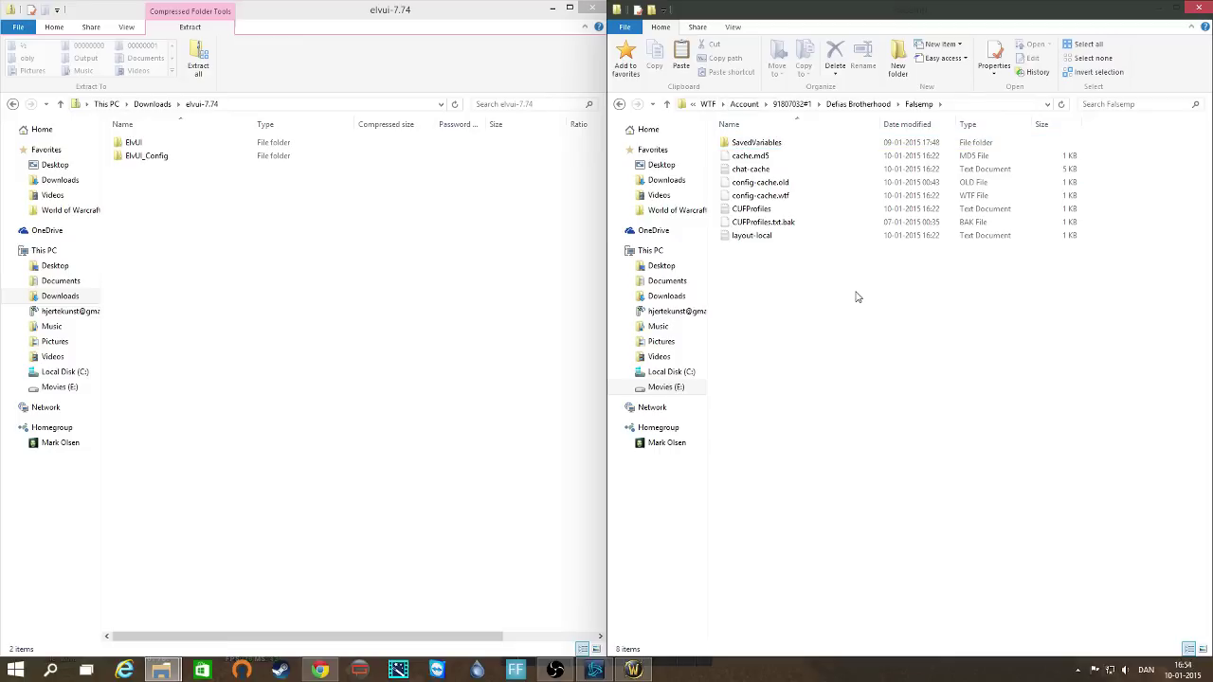
double_click(782, 143)
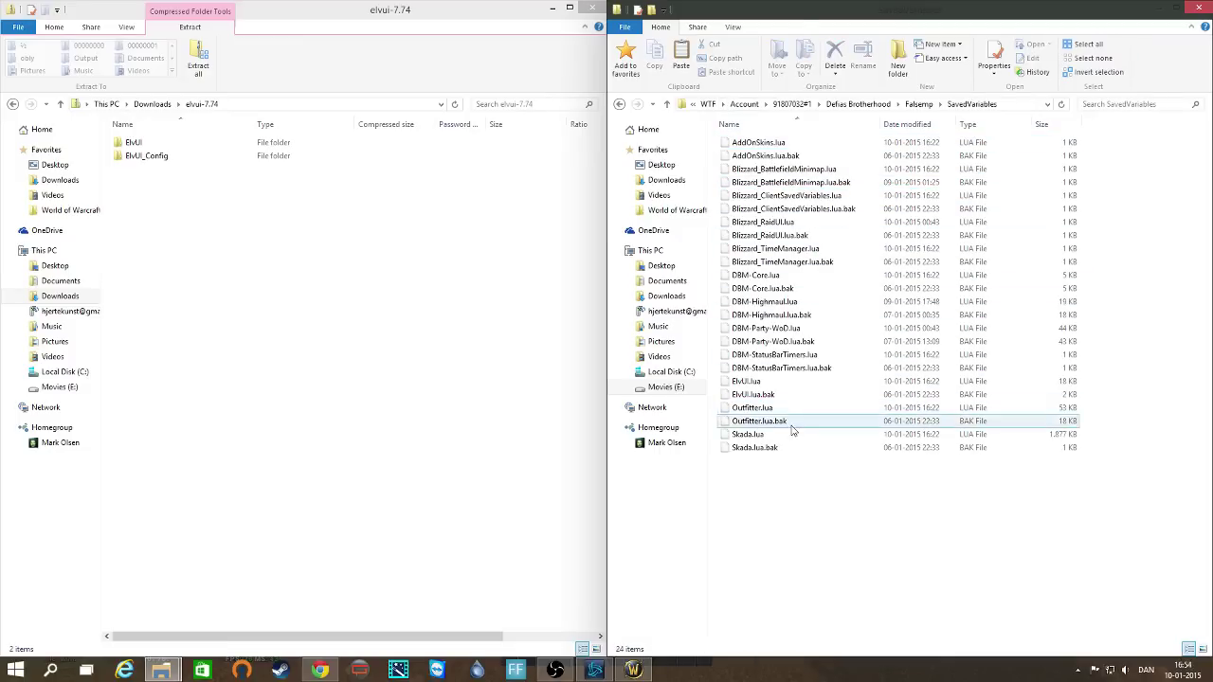
Step back out of the WTF folders to the ElvUI_TohrUI v2.81 (1) archive
left_click(619, 104)
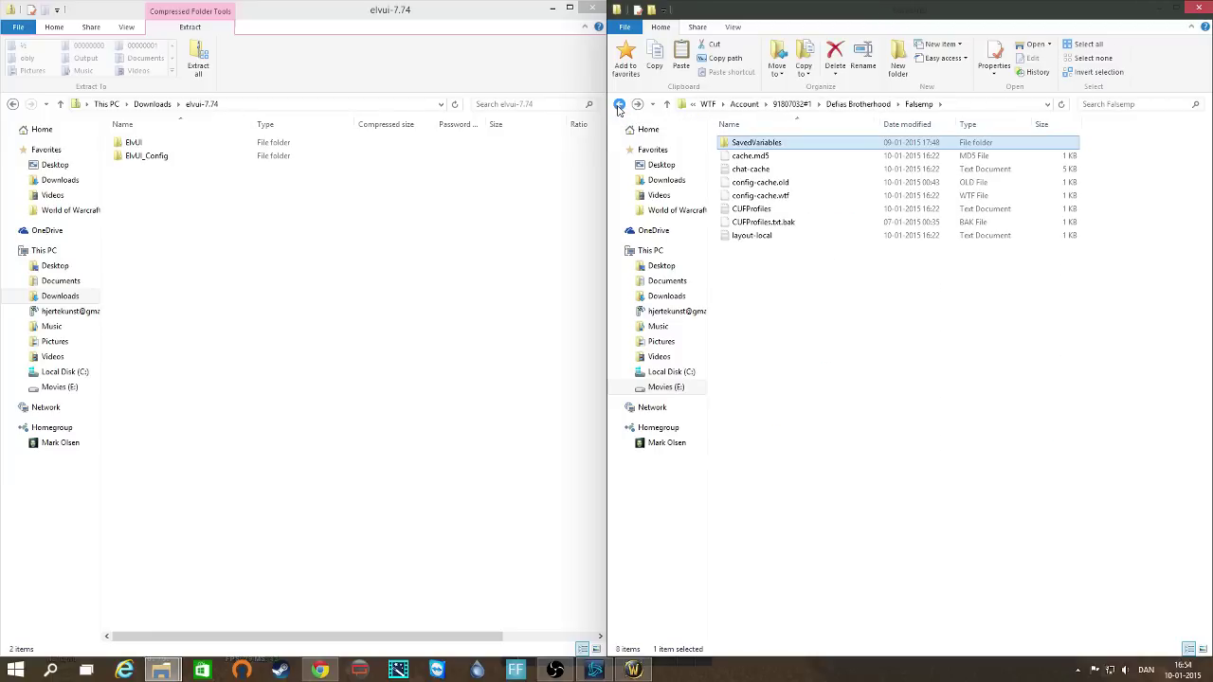
left_click(619, 104)
left_click(619, 104)
left_click(618, 104)
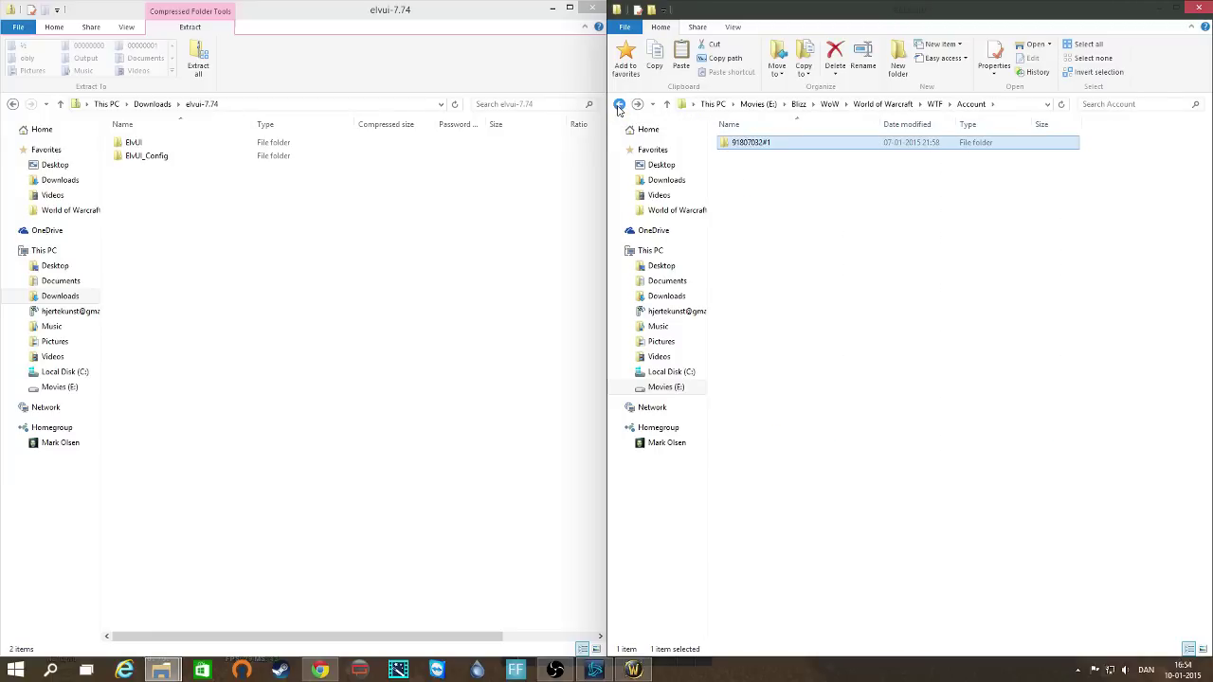
left_click(618, 104)
left_click(619, 104)
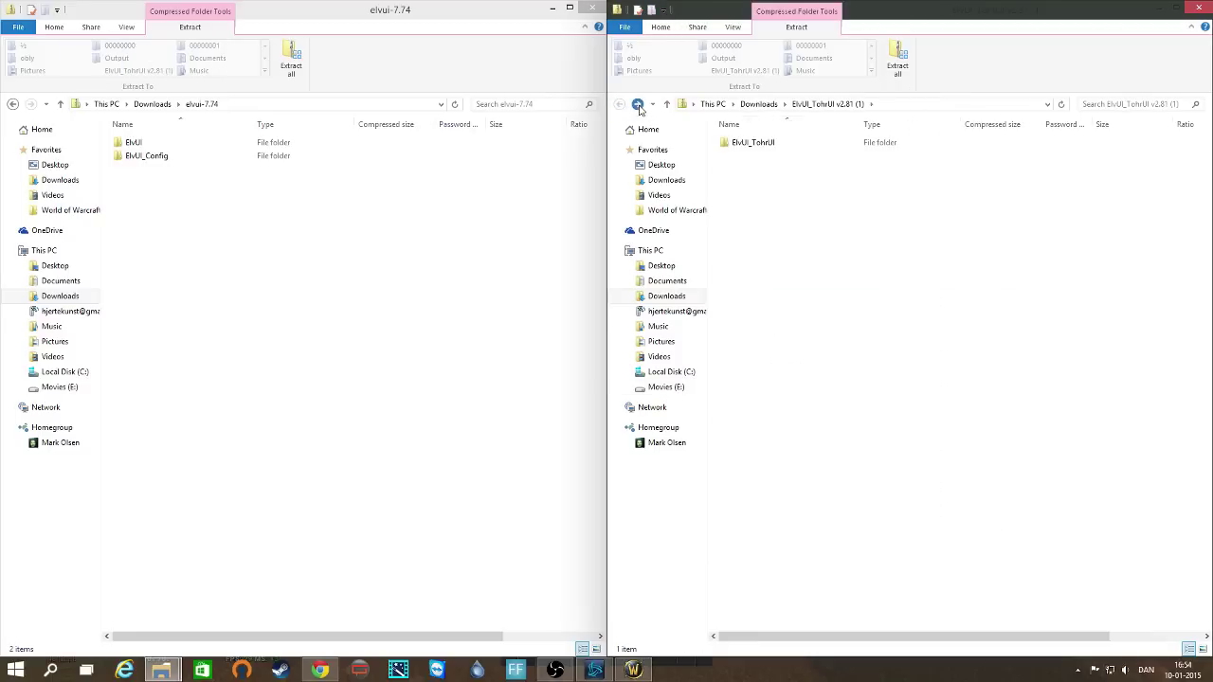
Return to the World of Warcraft folder, leave WTF unchanged, and close both Explorer windows
left_click(637, 105)
right_click(760, 281)
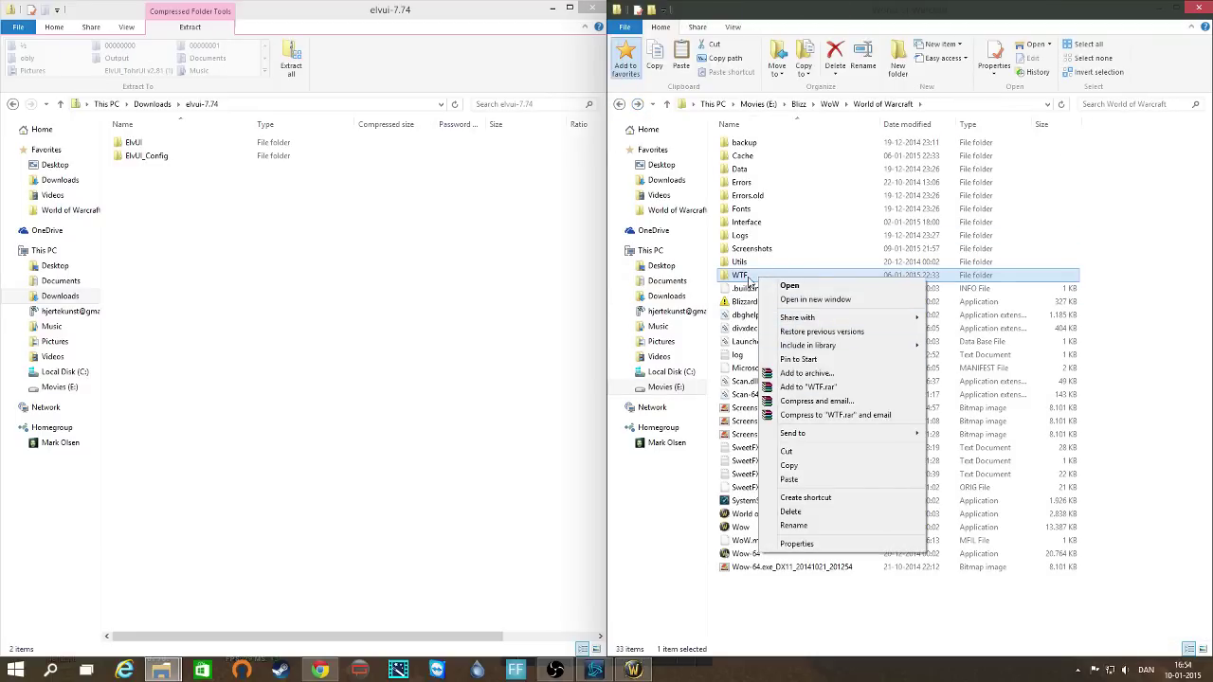
left_click(735, 277)
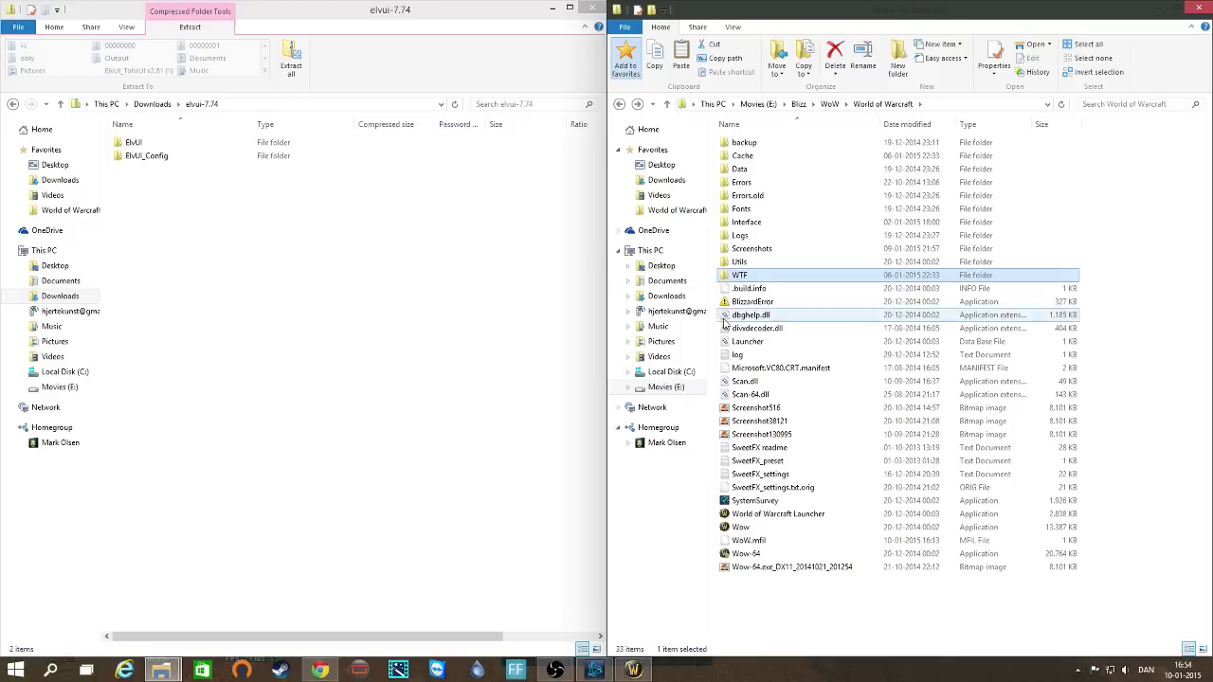
left_click(796, 283)
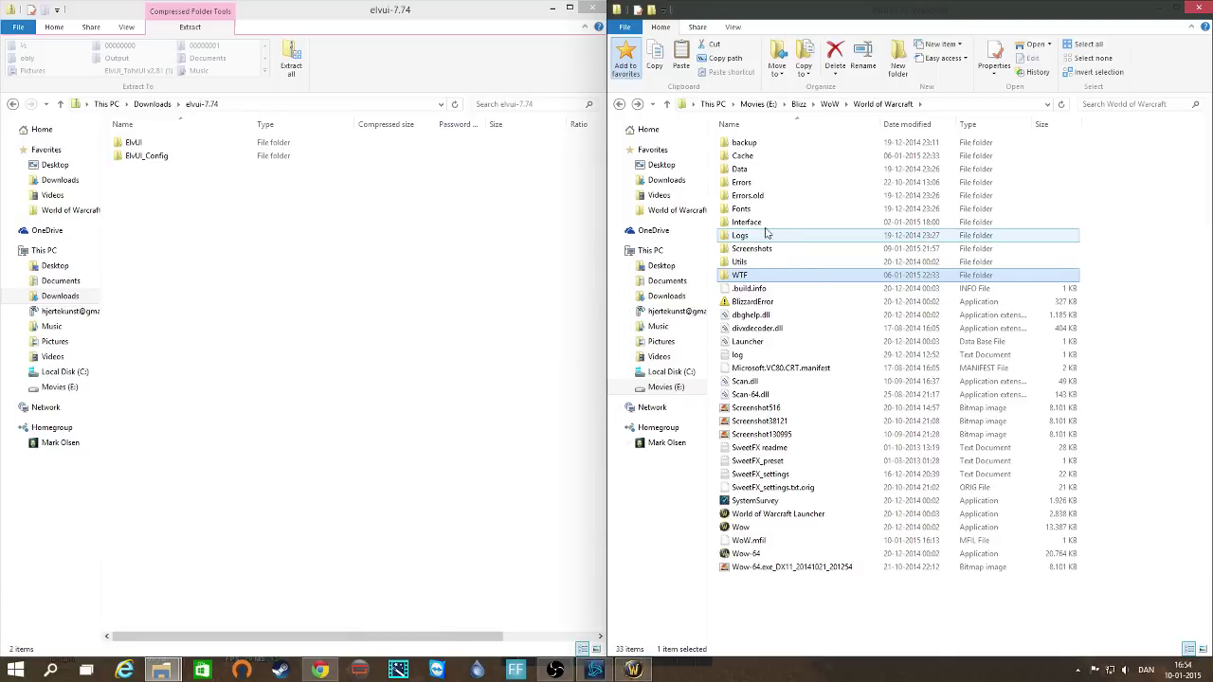
left_click(595, 13)
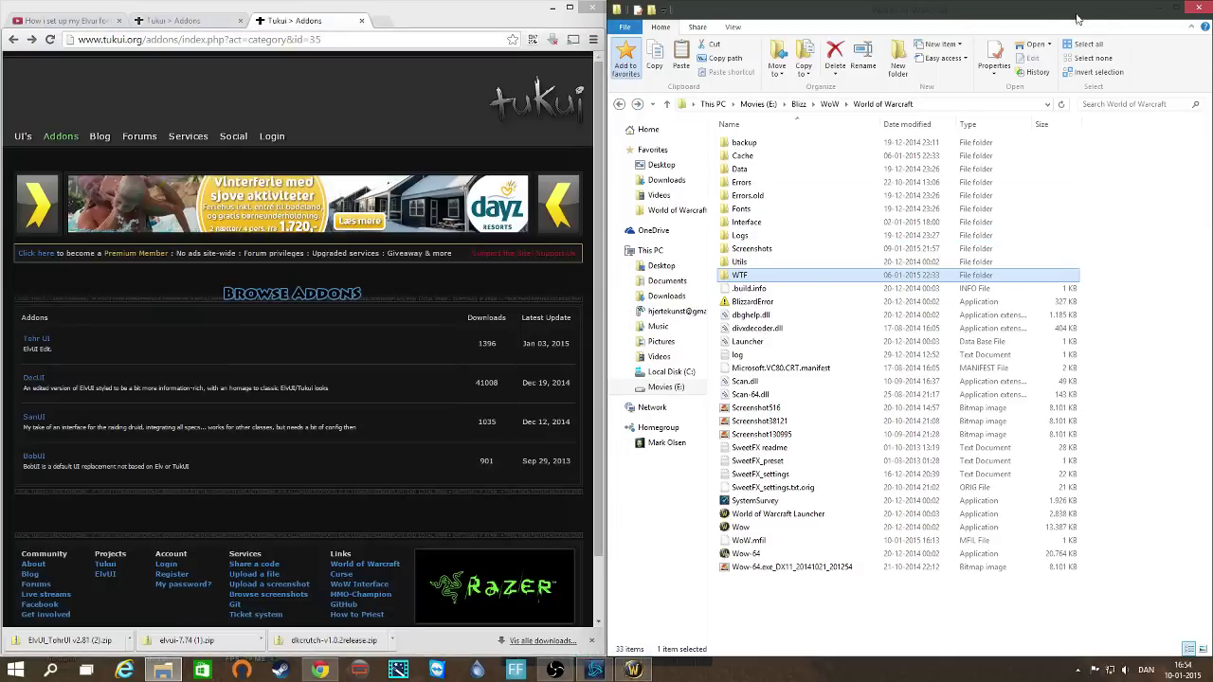
left_click(1200, 13)
Minimize the browser, switch into the game, and start the ElvUI install via /ec
left_click(552, 7)
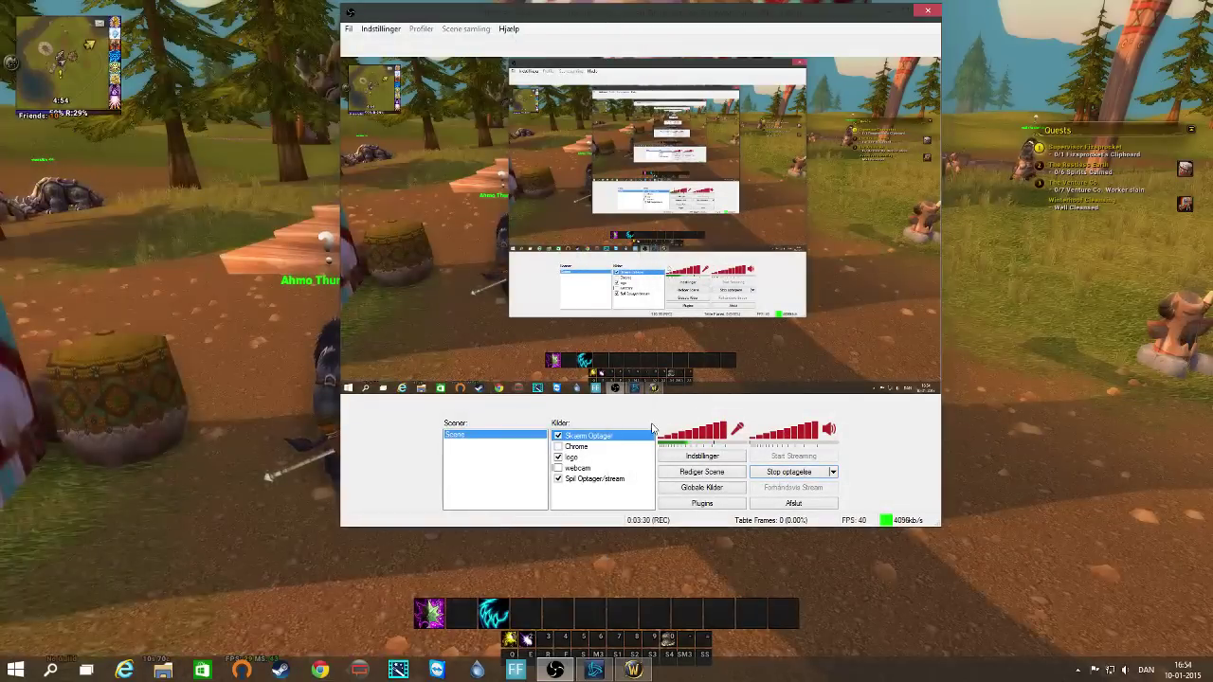
key("alt+Tab")
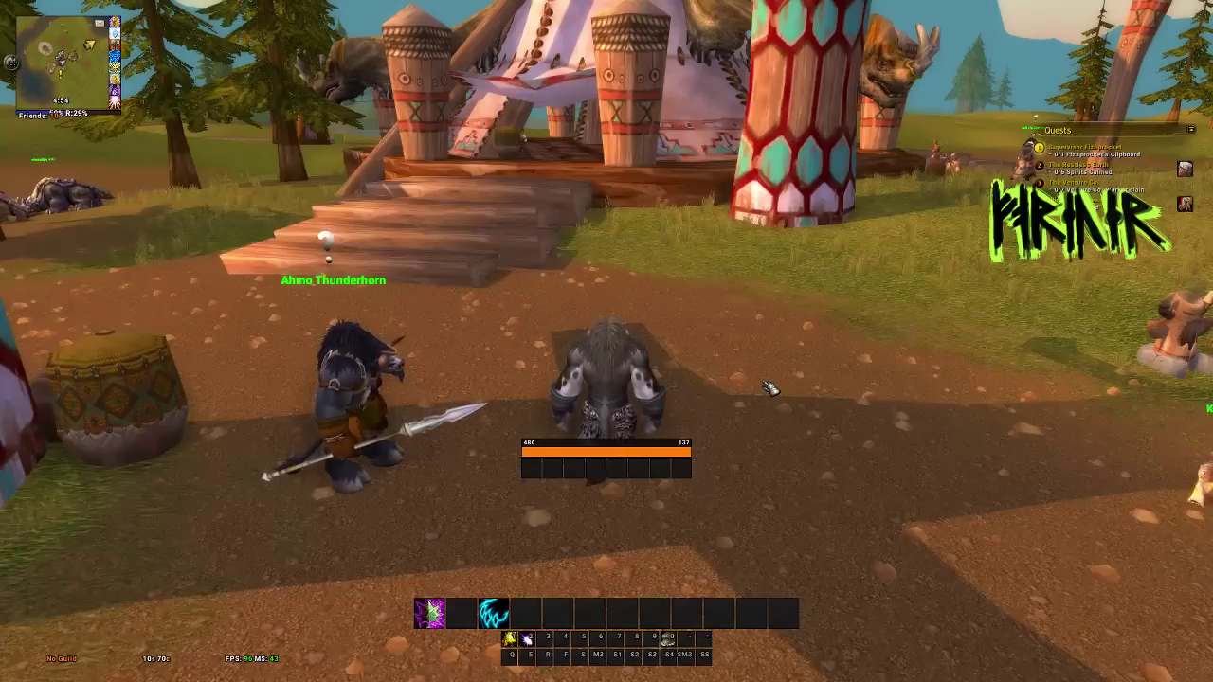
type("/ec")
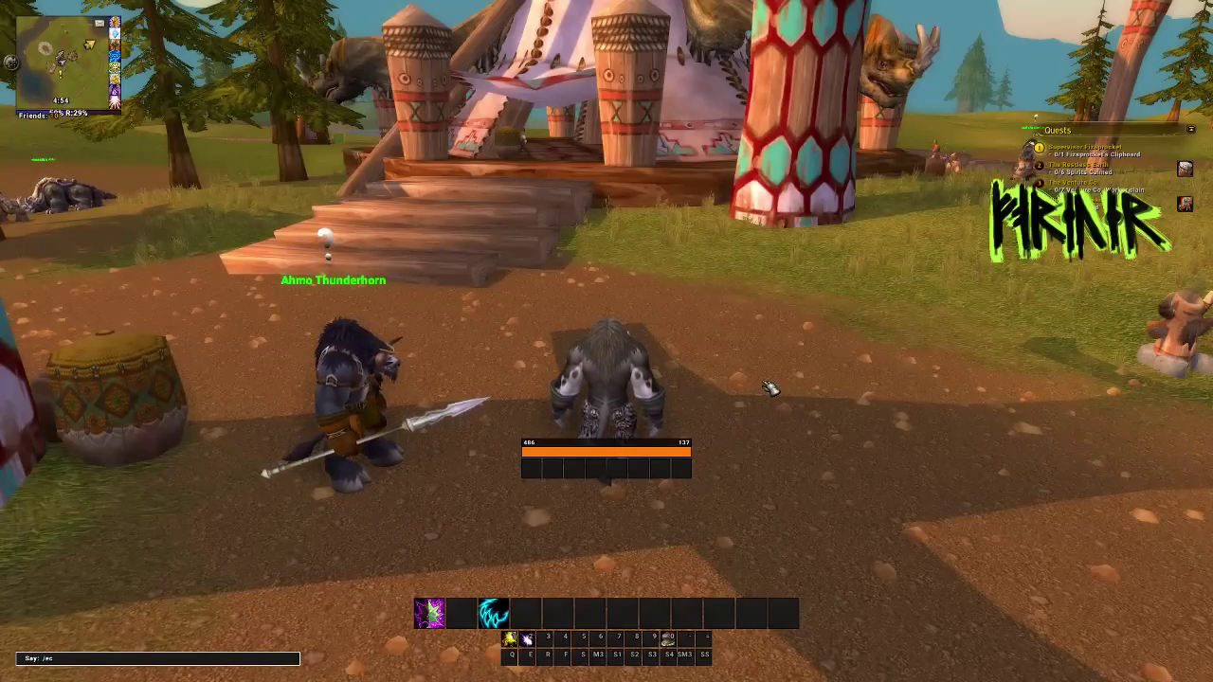
key("Return")
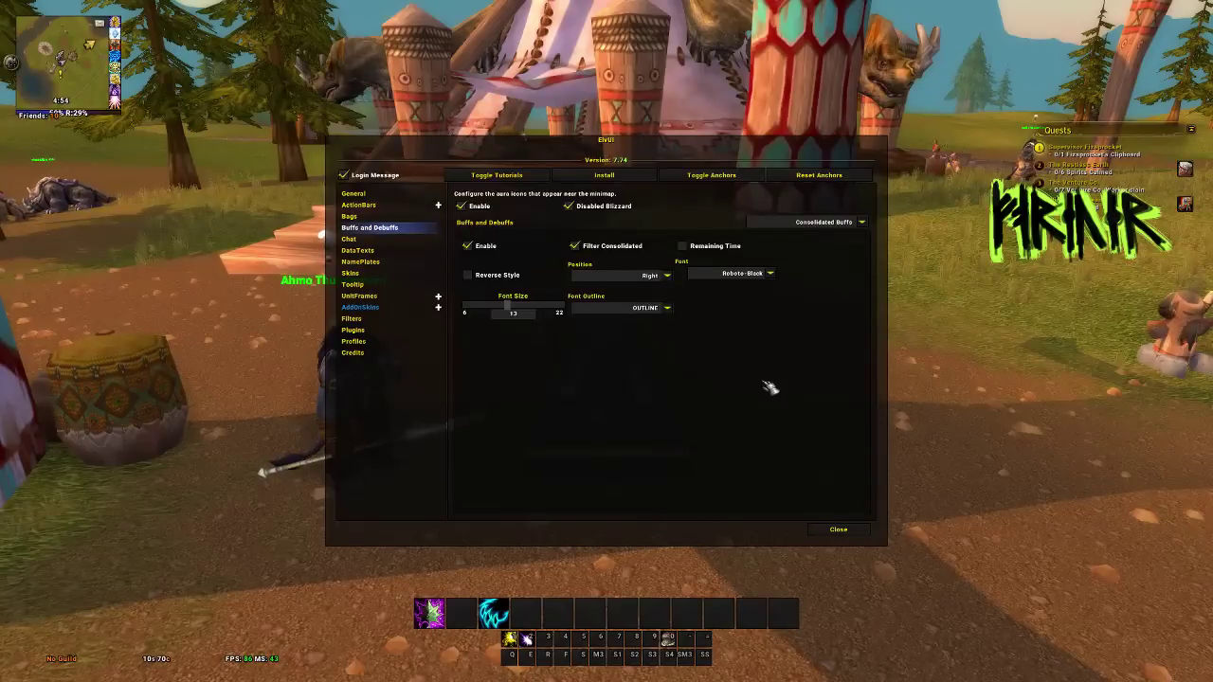
left_click(613, 178)
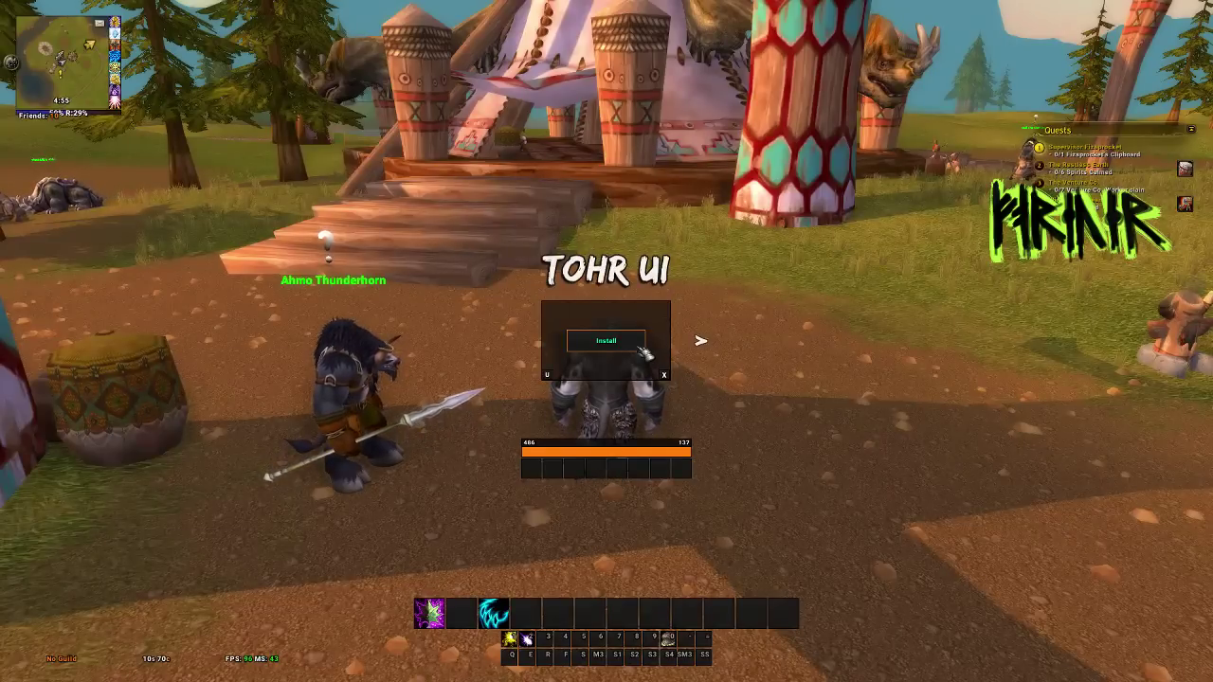
Install the Tohr UI layout, data text bars and chat, then finish and reload
left_click(629, 343)
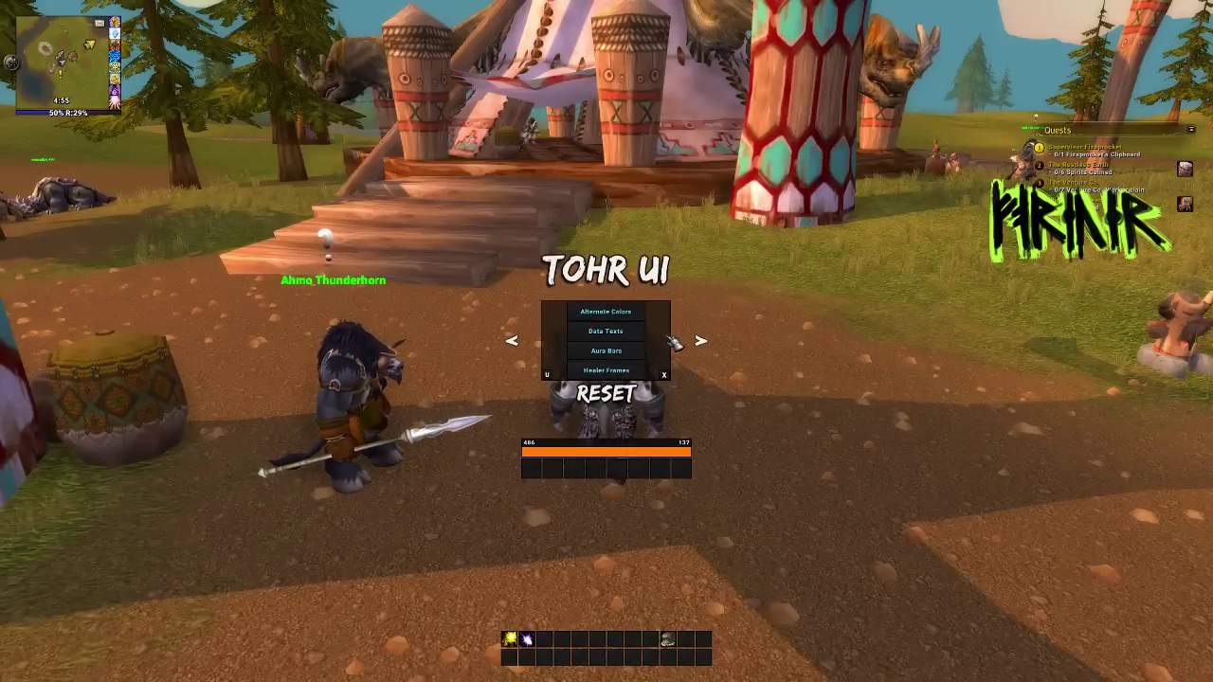
left_click(605, 331)
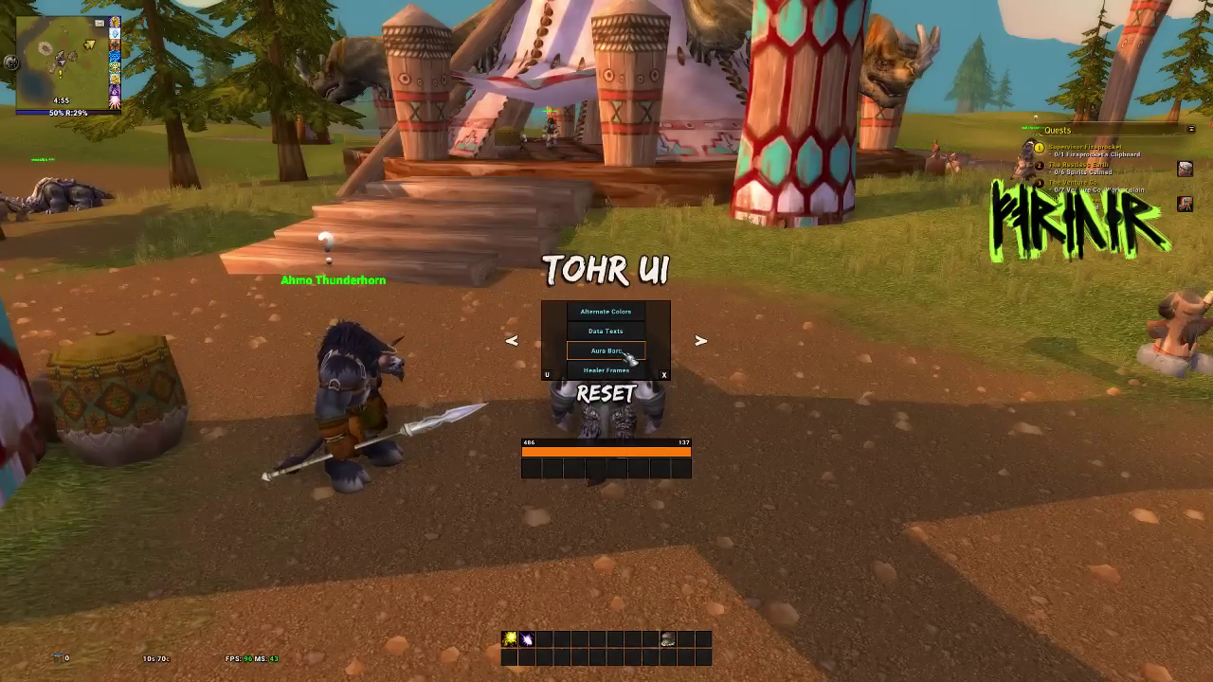
left_click(700, 340)
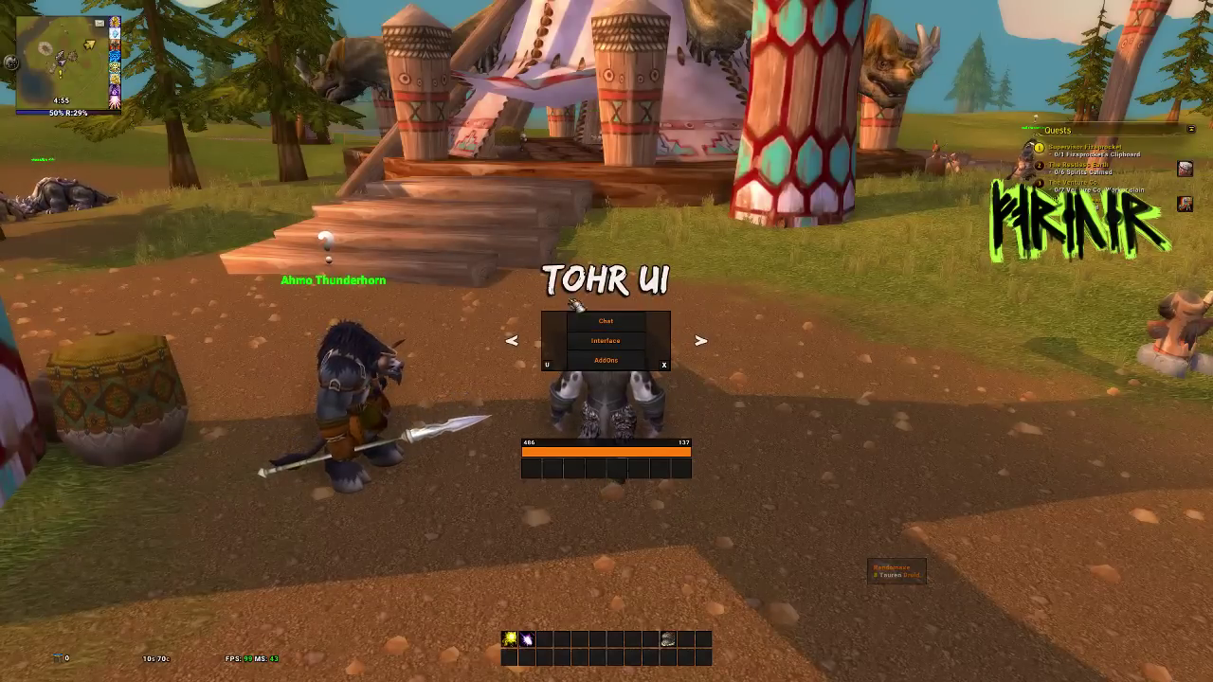
left_click(610, 321)
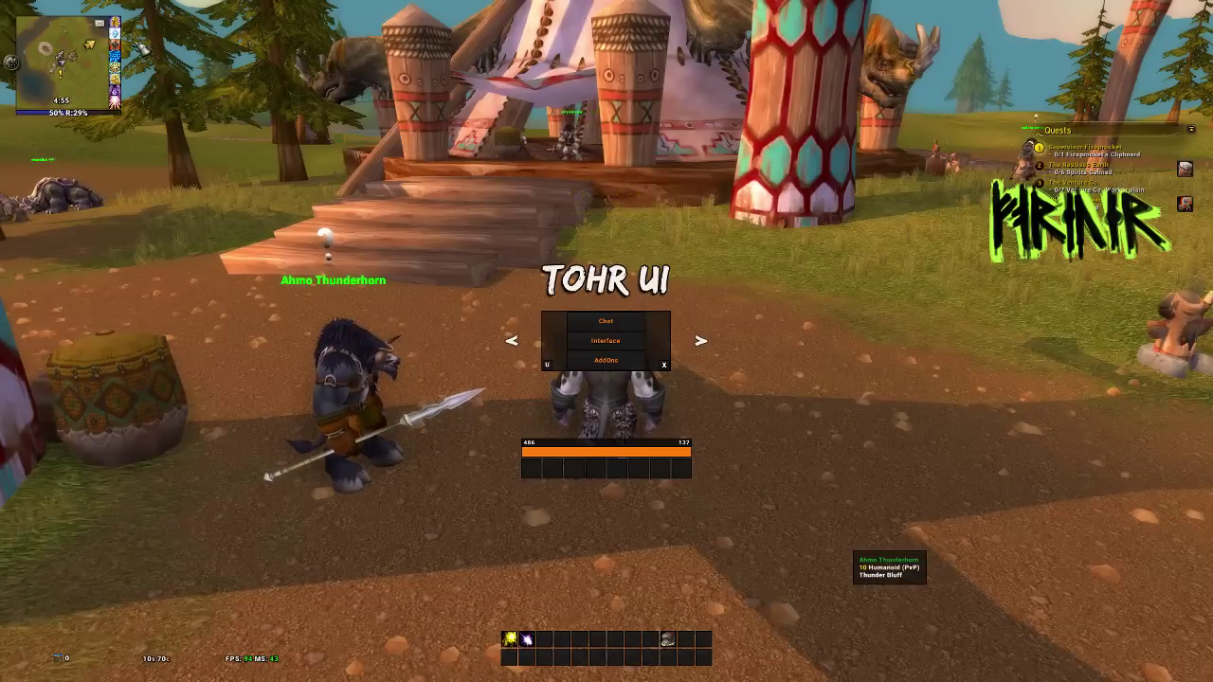
left_click(701, 340)
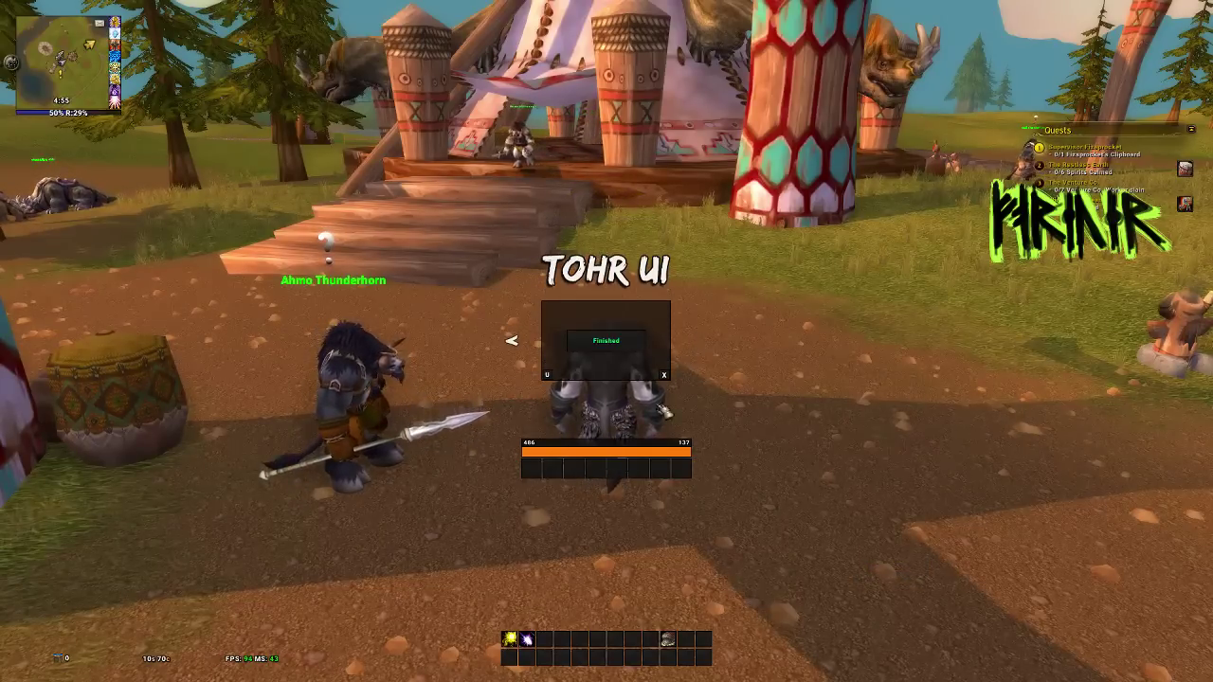
left_click(606, 334)
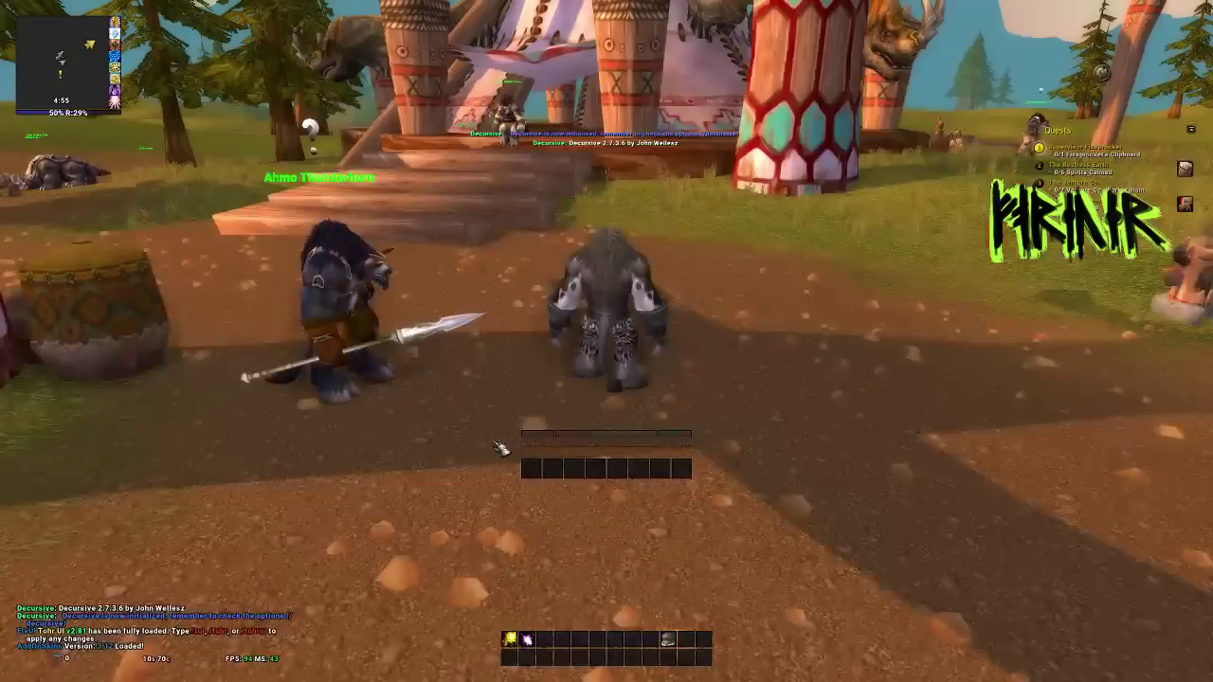
Move the character, reveal the hidden bottom bar row, and open the chat line in Say mode
key("w")
key("space")
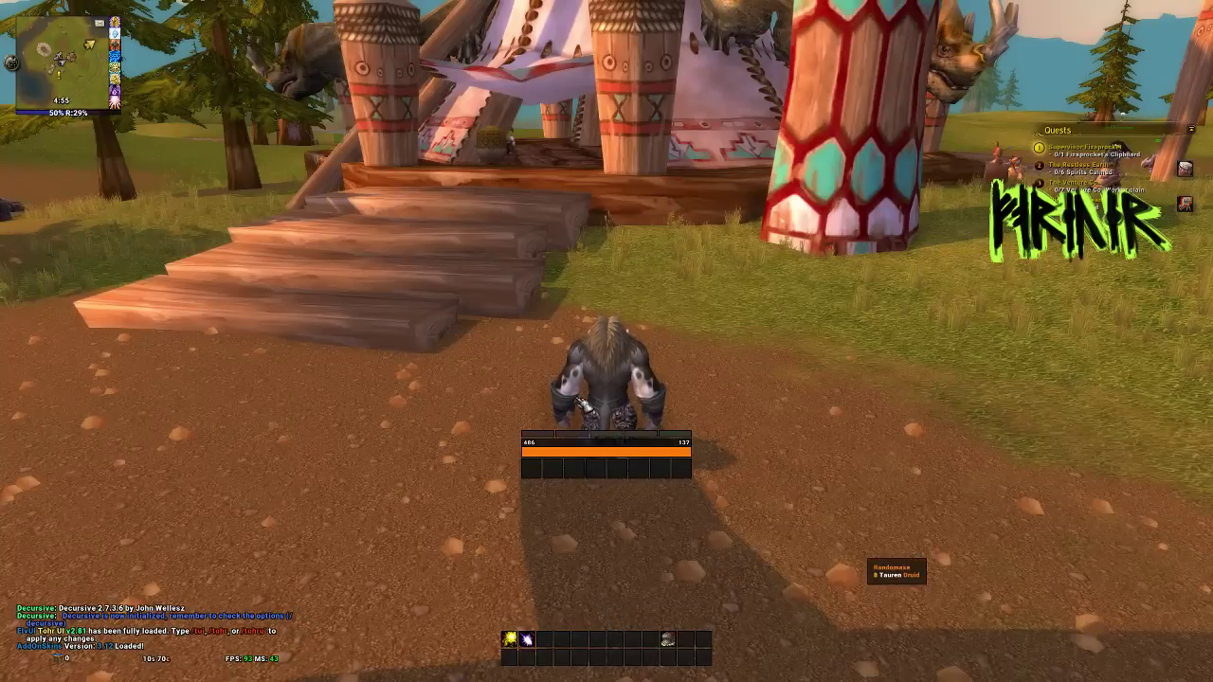
mouse_move(604, 627)
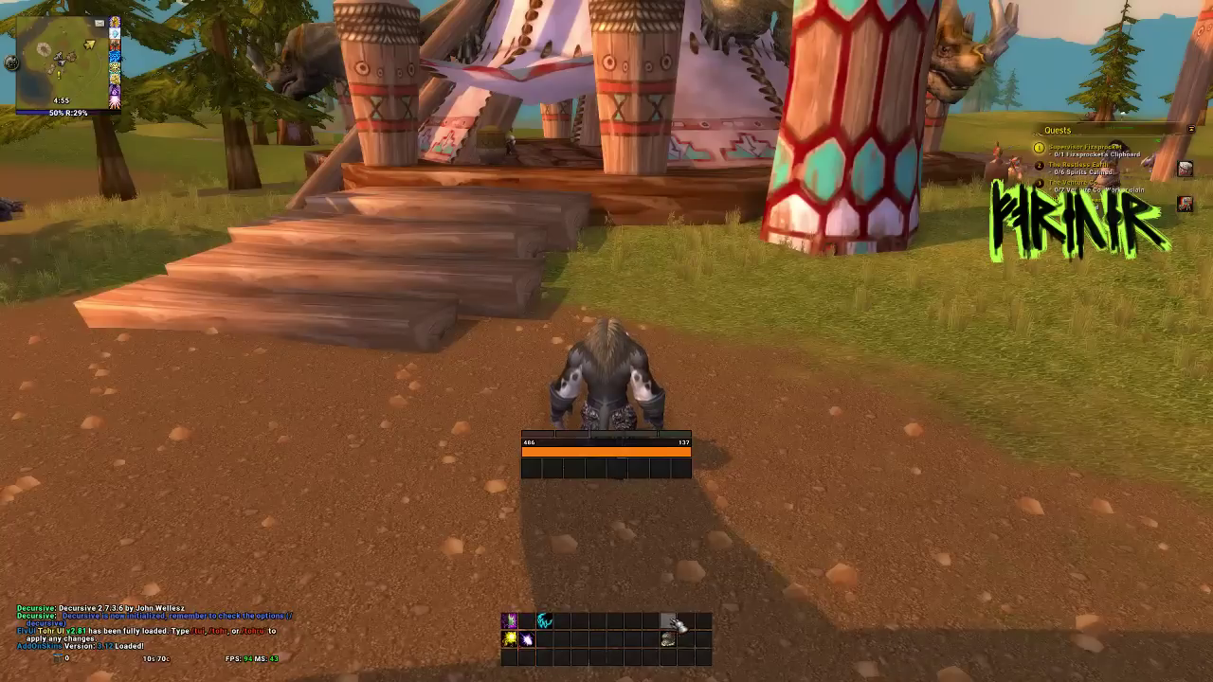
mouse_move(680, 625)
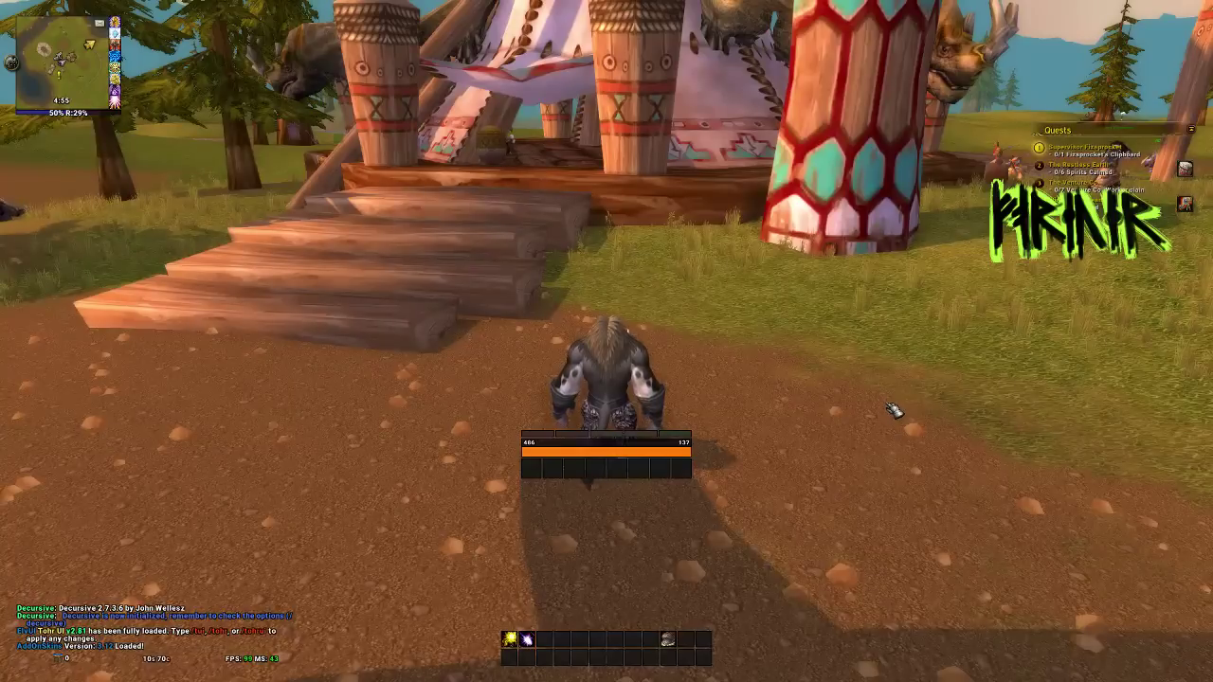
key("Return")
Open the ElvUI settings with /ec and stop Bar 3 hiding until moused over
type("/")
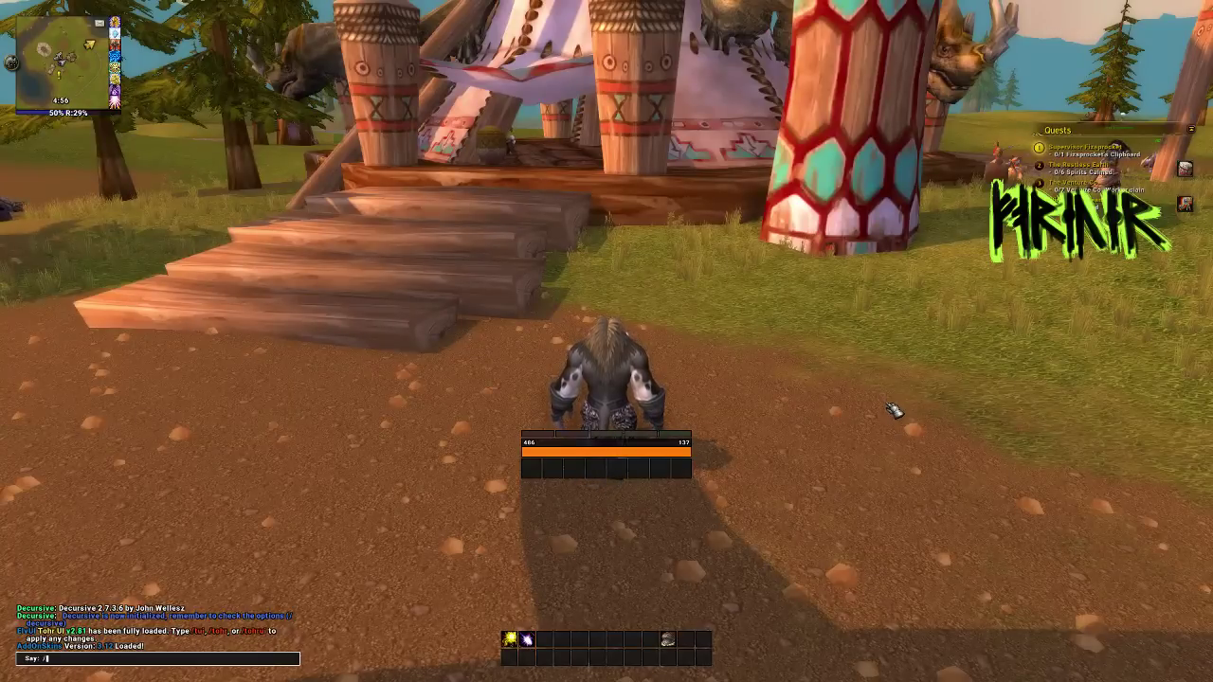
type("ec")
key("Return")
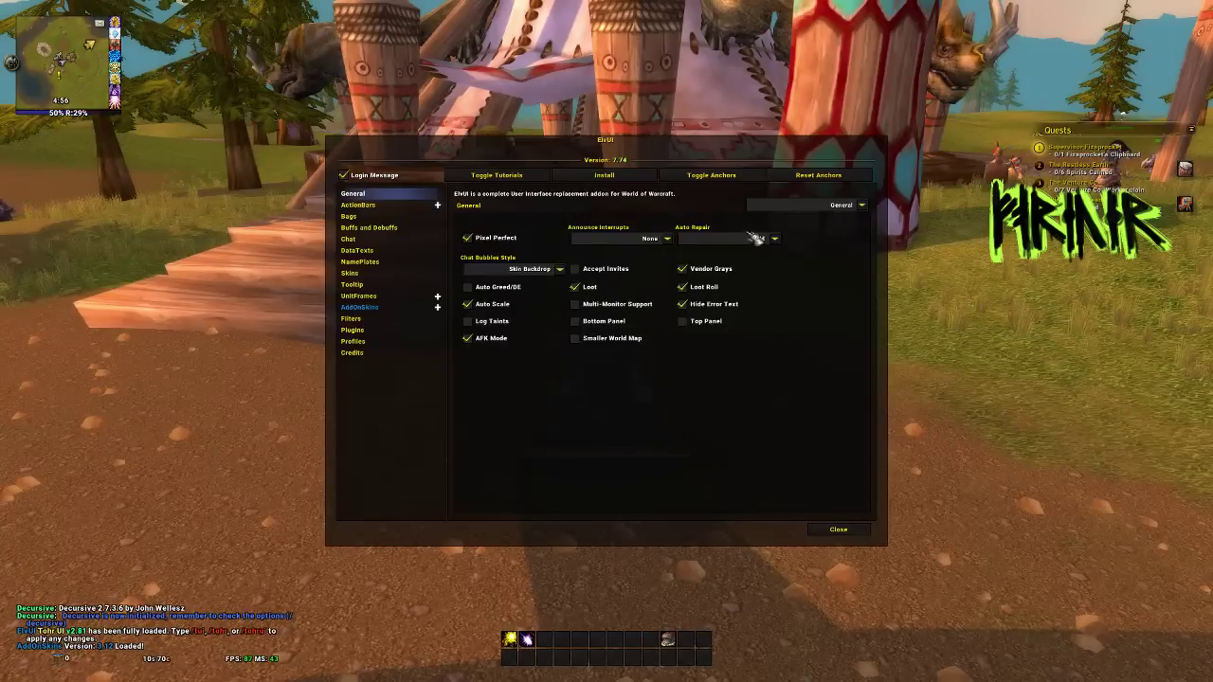
left_click(428, 206)
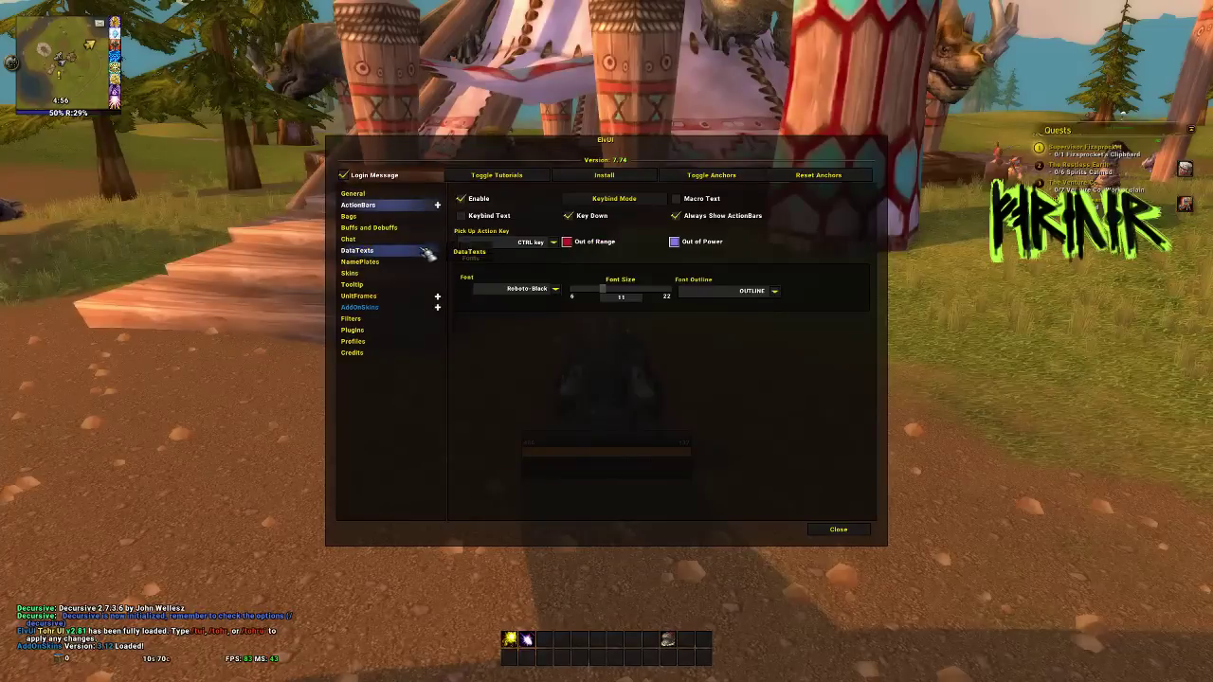
left_click(437, 206)
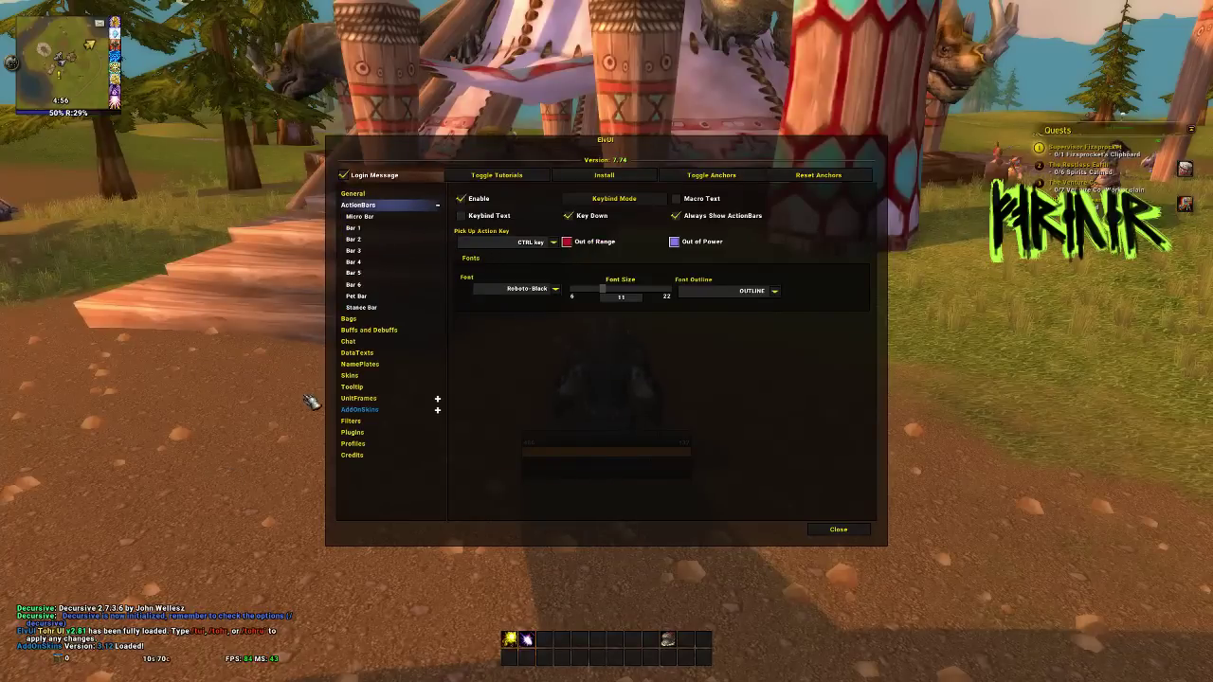
left_click(409, 251)
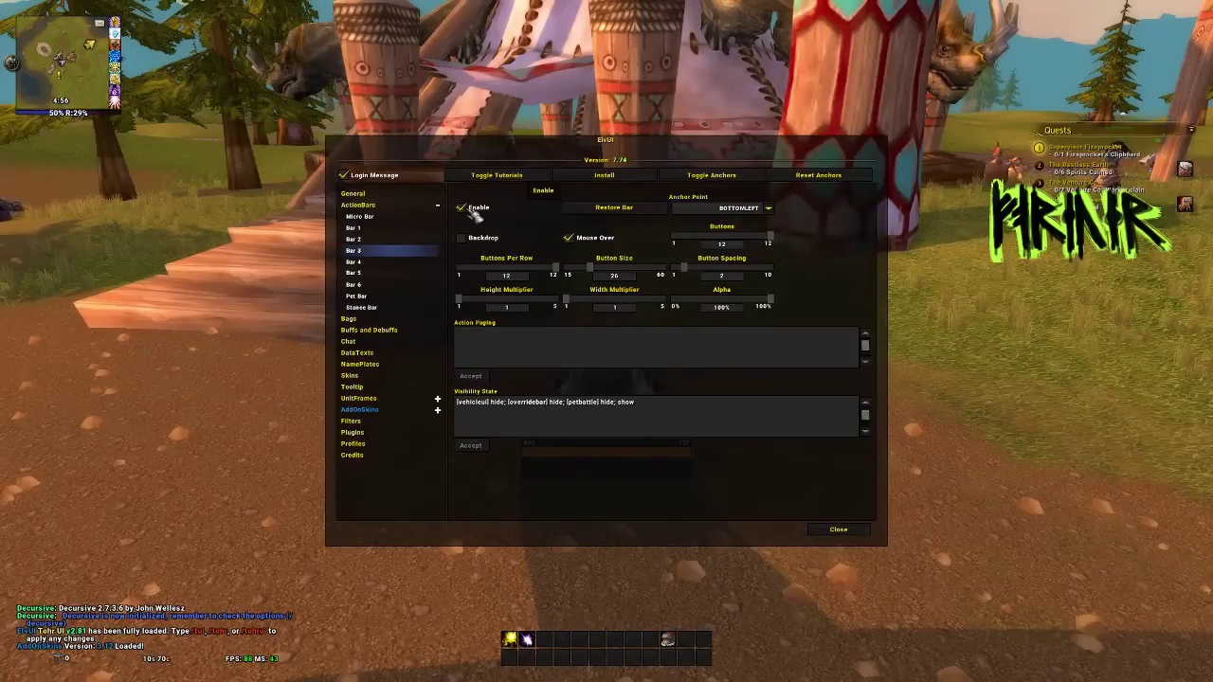
left_click(569, 238)
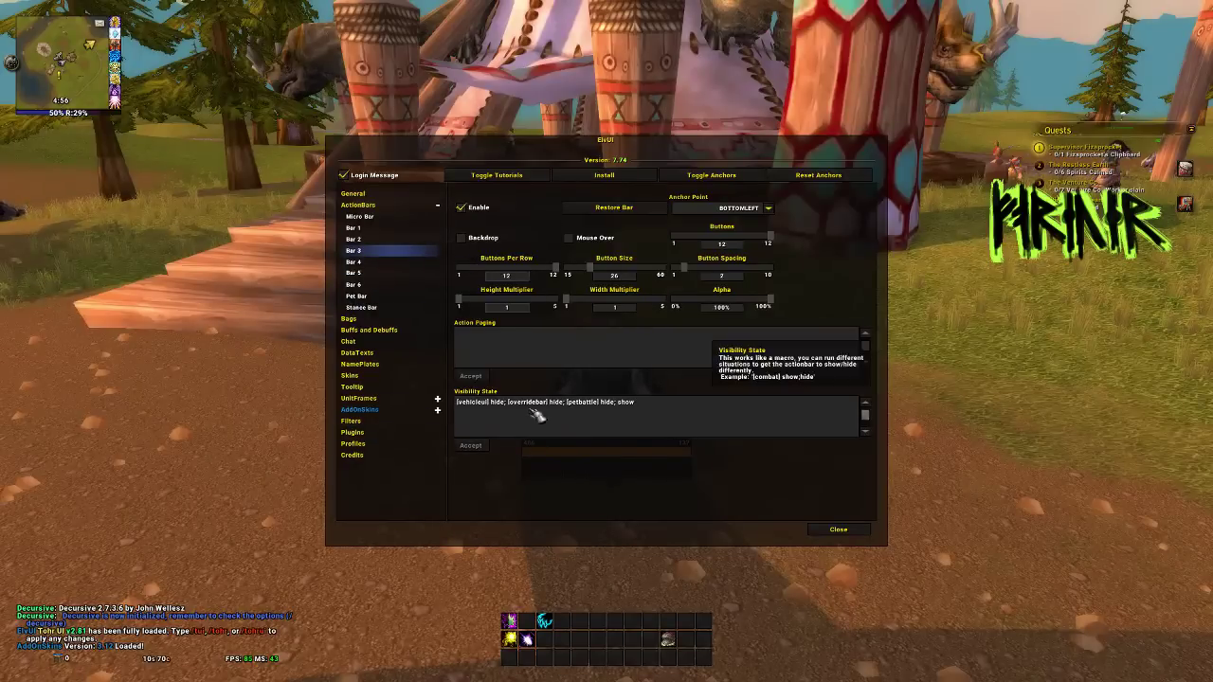
Enable Bar 4 without mouse-over hiding, and toggle Bars 1 and 2 off and back on
left_click(391, 229)
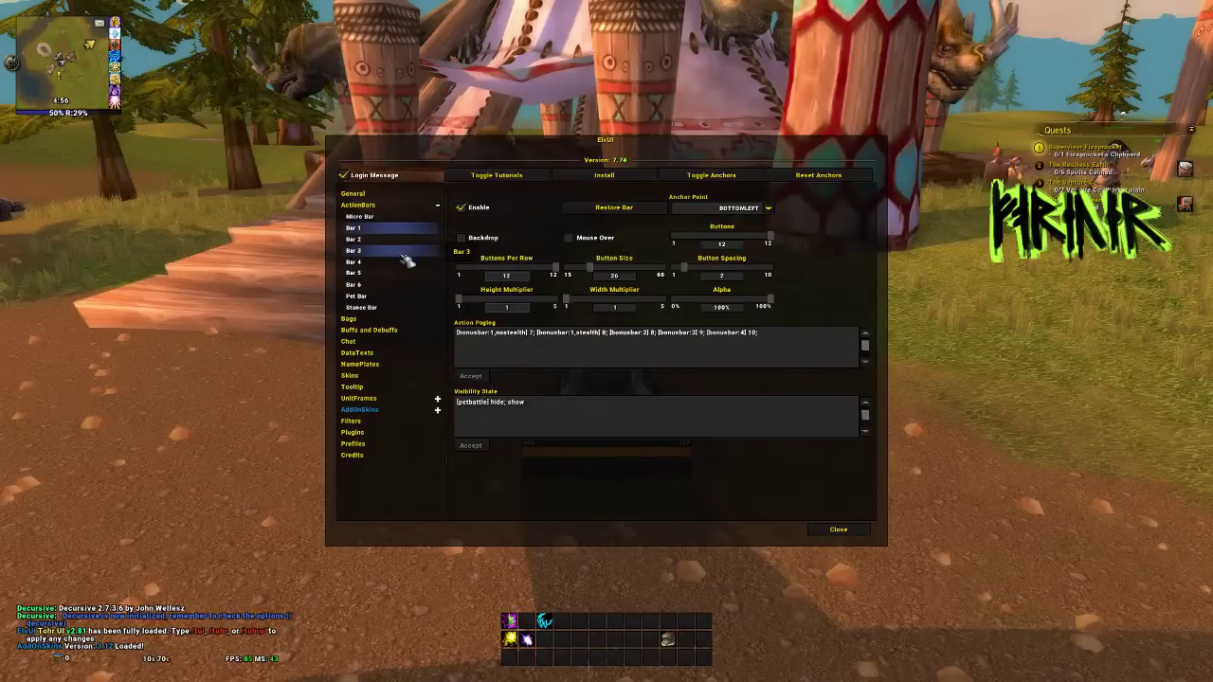
left_click(410, 261)
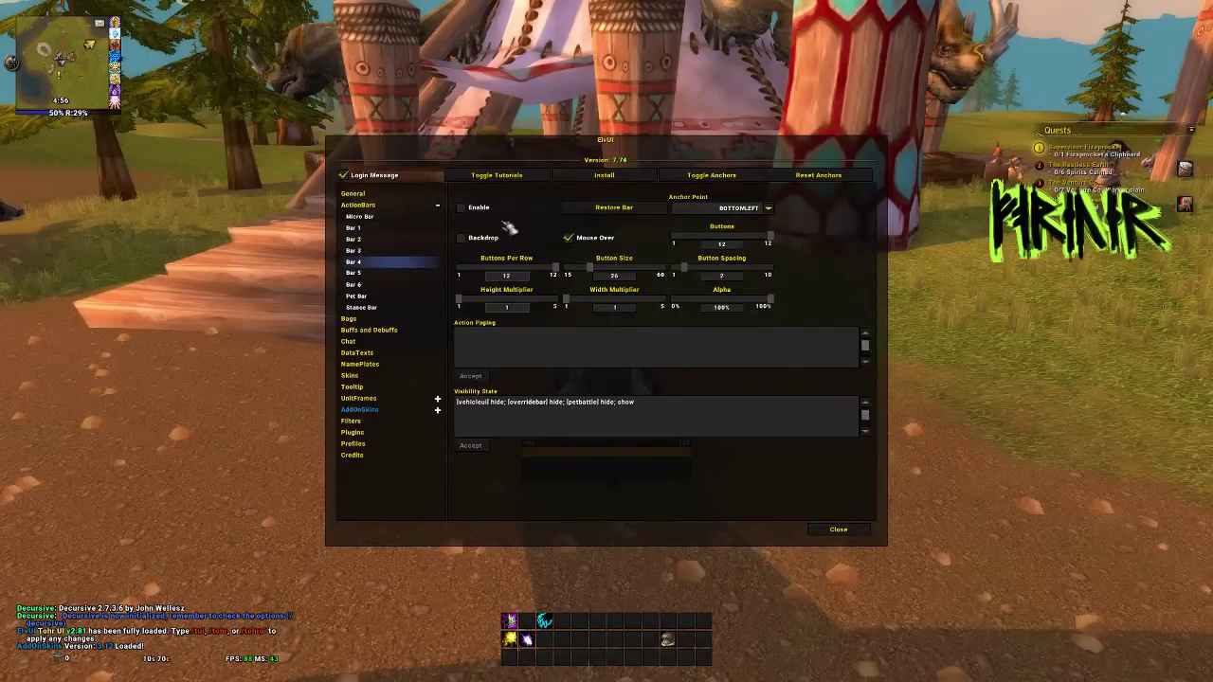
left_click(478, 210)
left_click(569, 241)
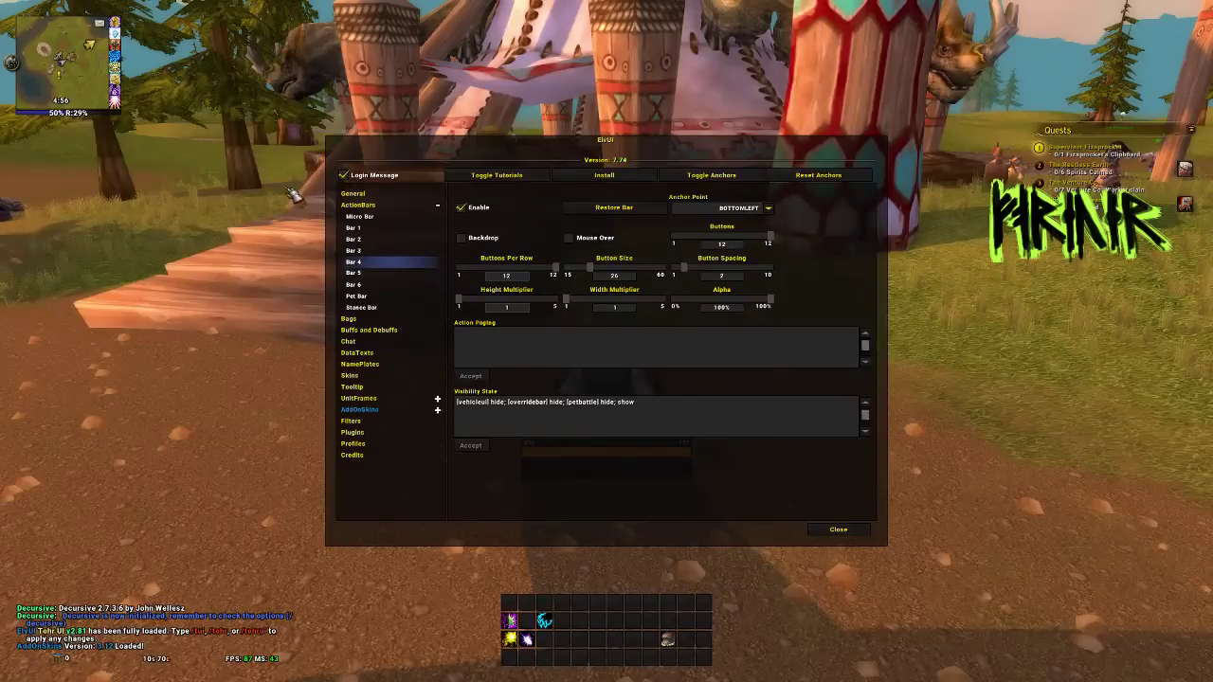
left_click(379, 227)
left_click(464, 208)
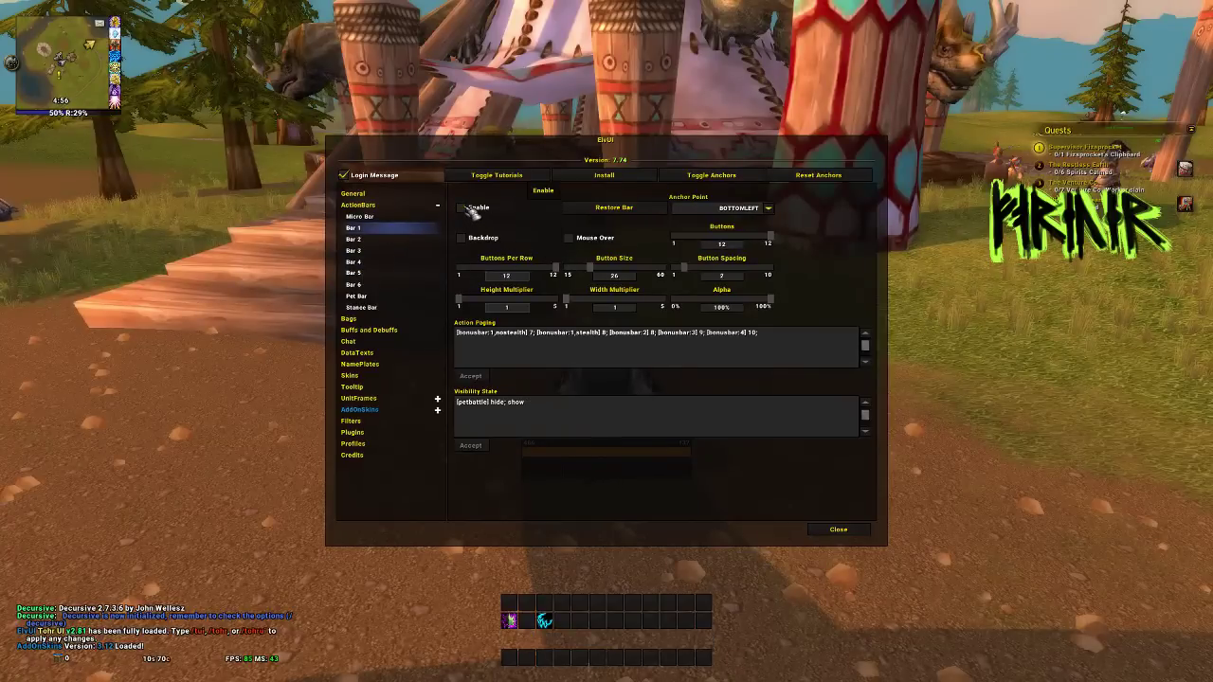
left_click(464, 209)
left_click(398, 239)
left_click(466, 208)
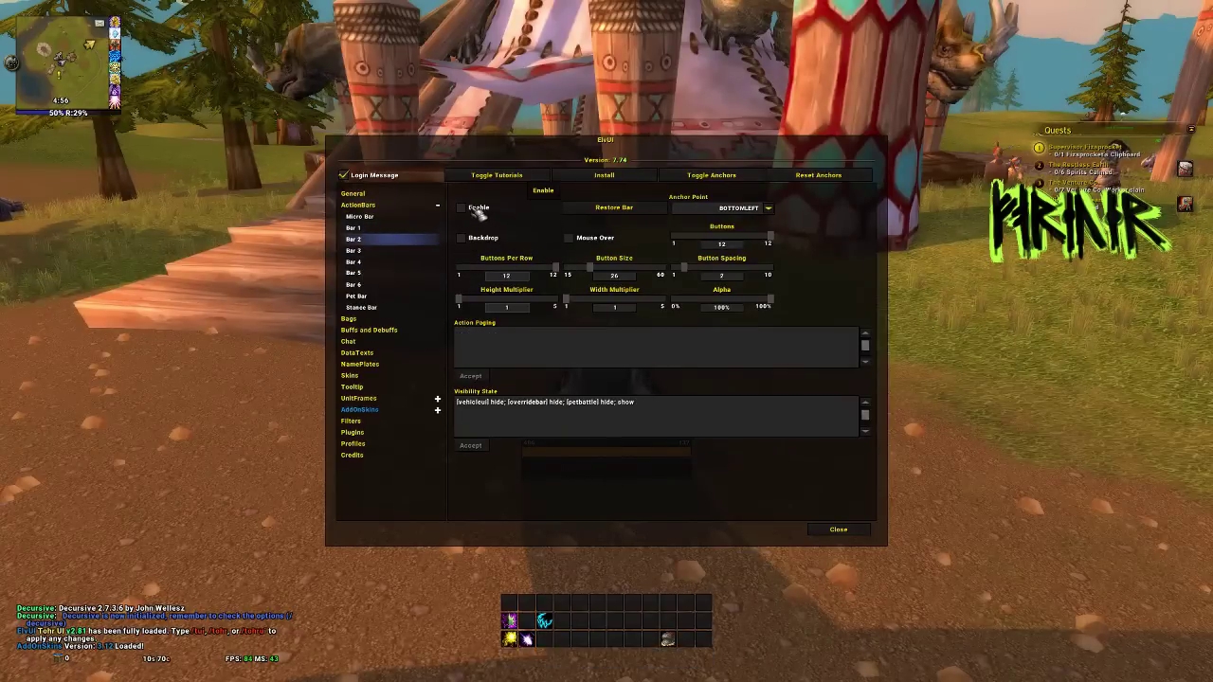
left_click(479, 210)
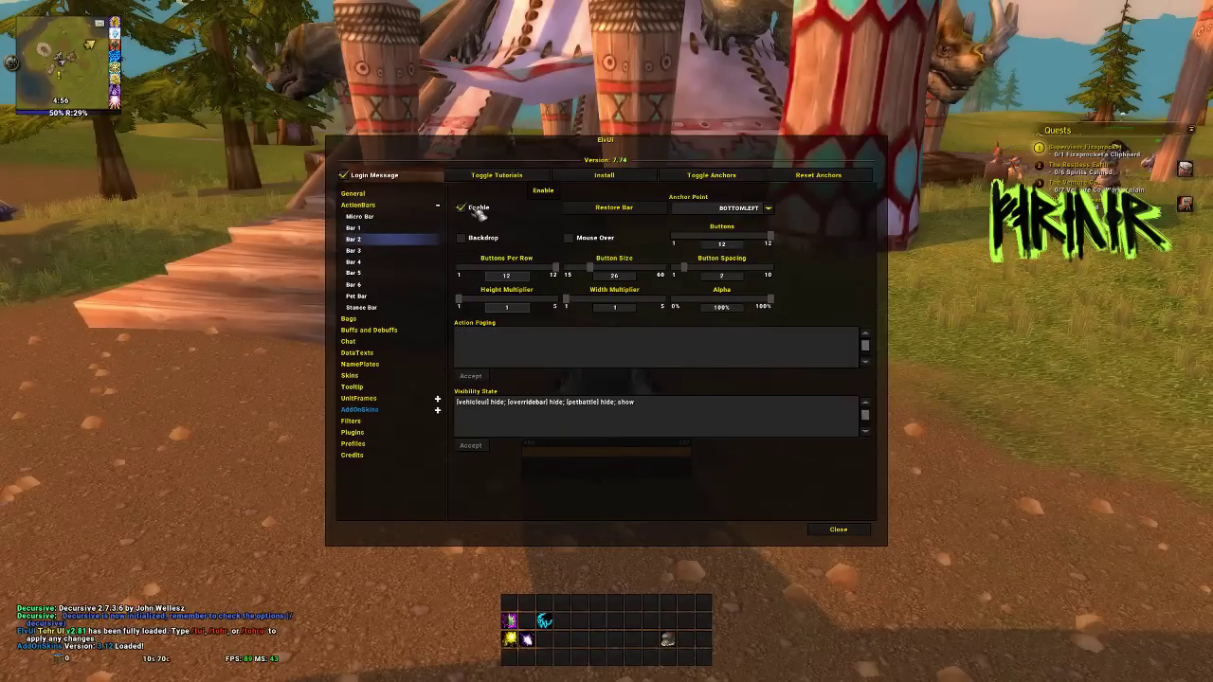
Turn Bar 4 off again and enlarge Bar 3's button size to 58
left_click(393, 262)
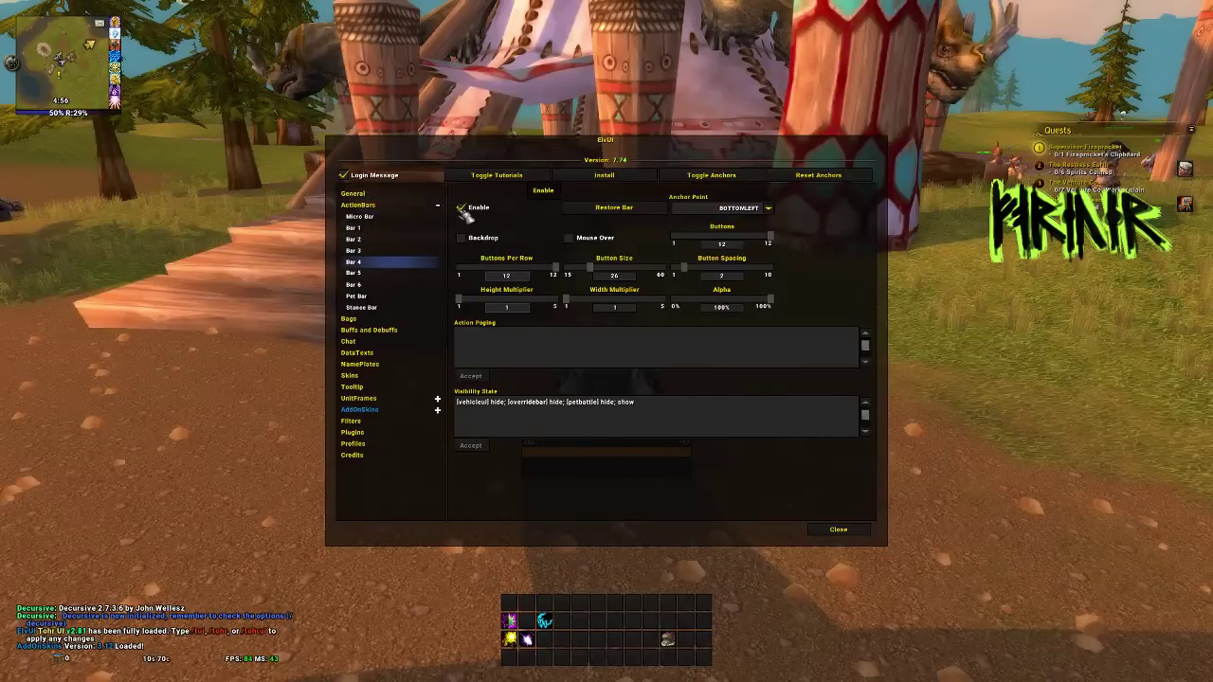
left_click(463, 209)
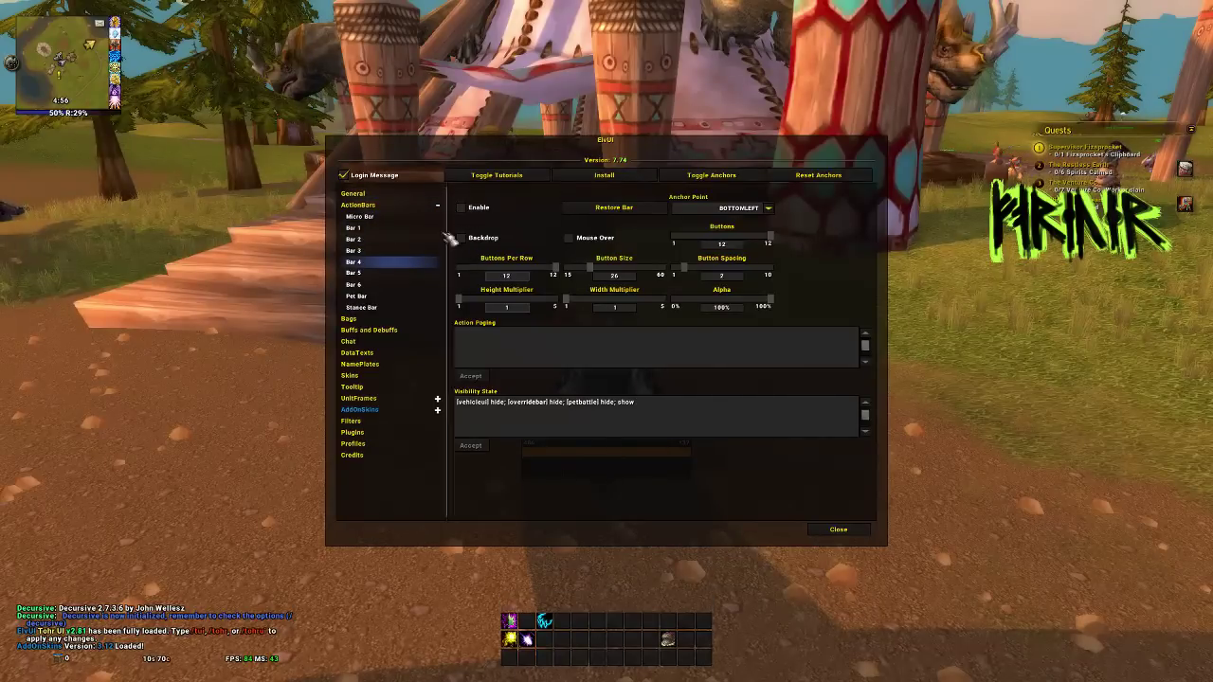
left_click(393, 256)
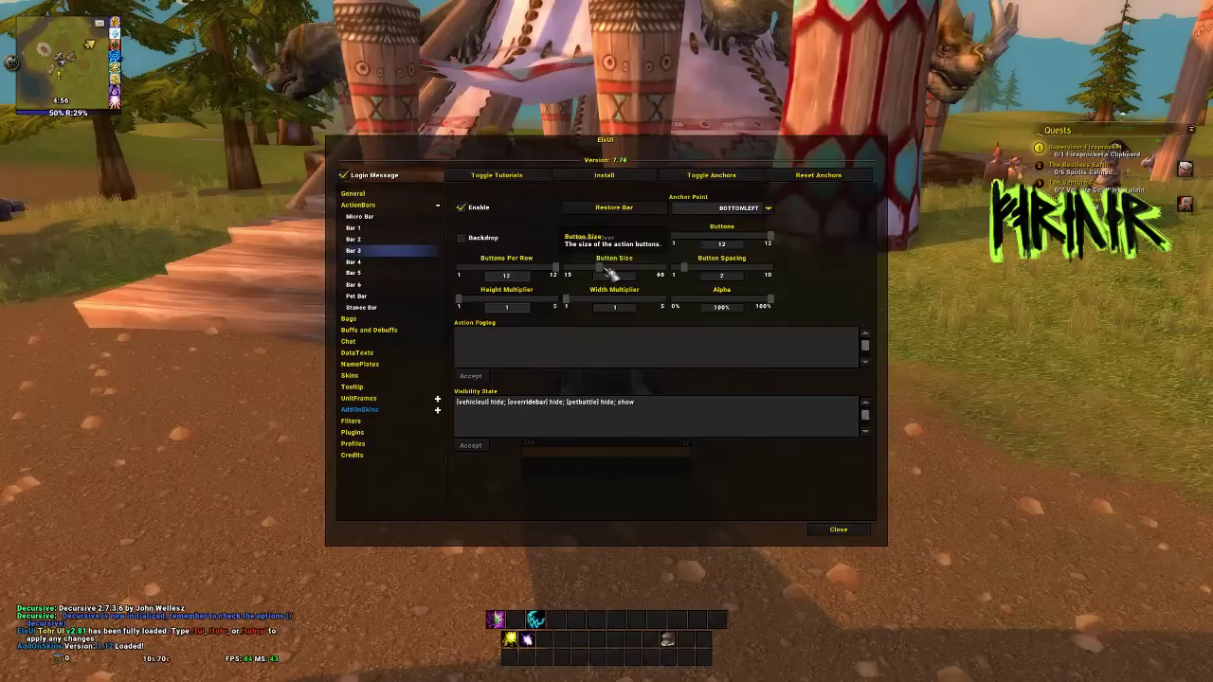
left_click_drag(611, 272, 660, 275)
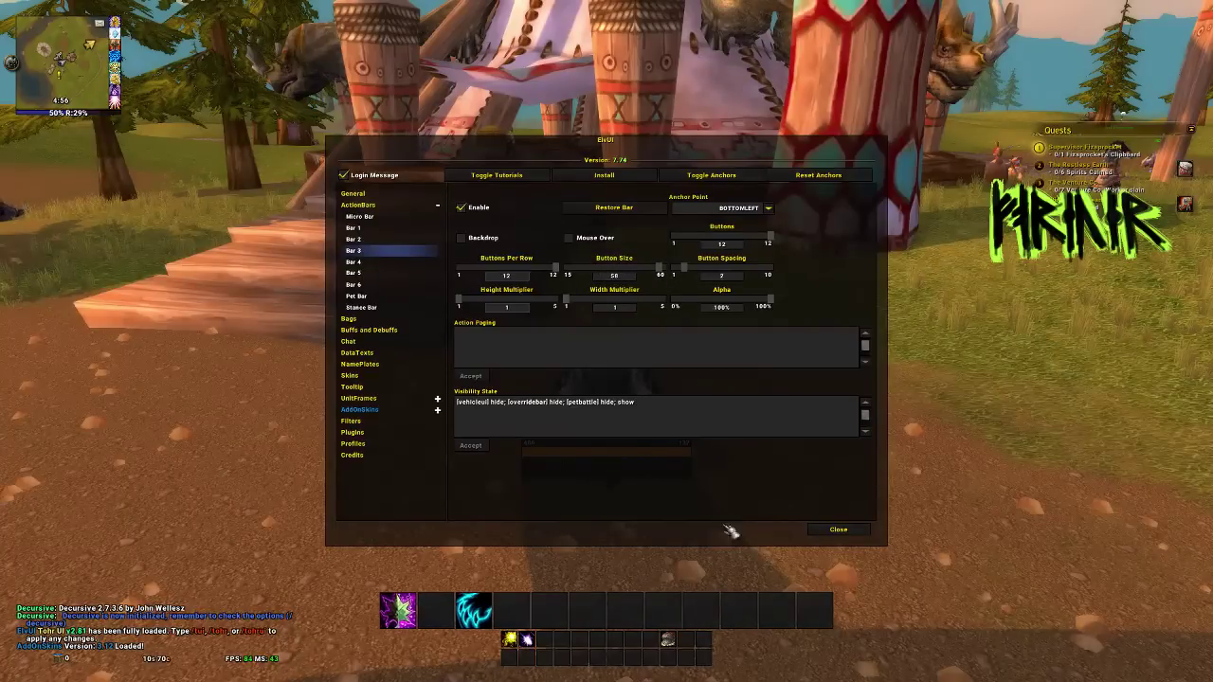
Close the ElvUI settings and whisper 'nono!' back to the other player
left_click(840, 530)
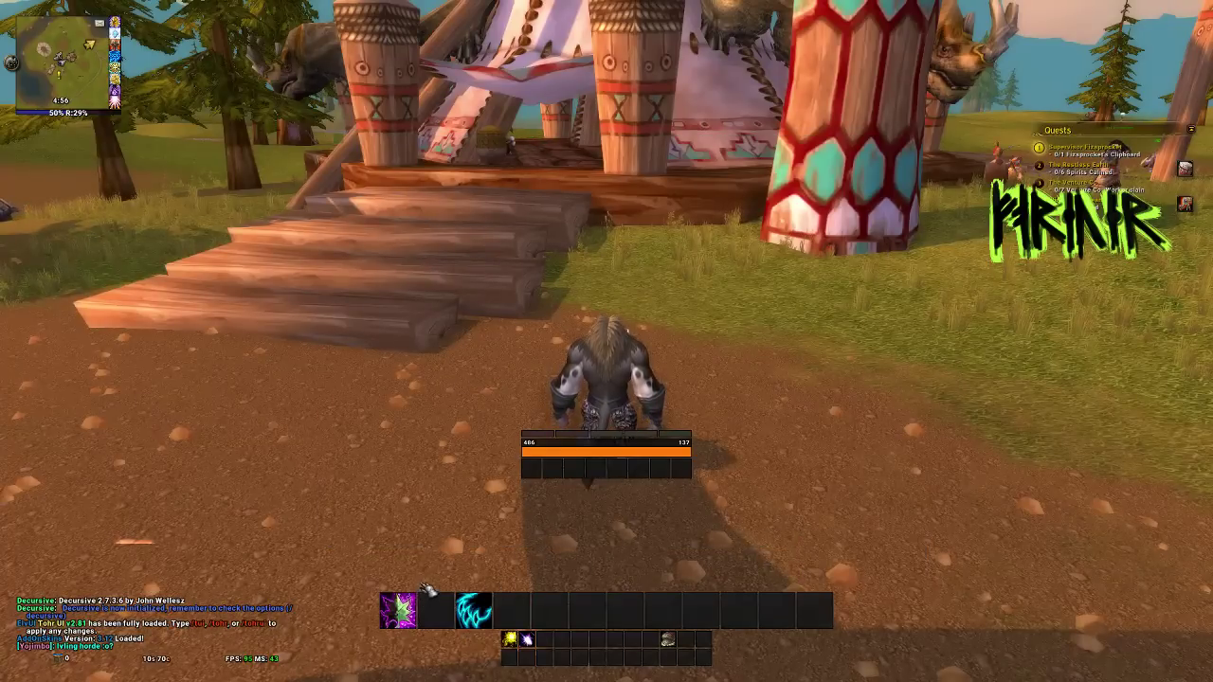
key("r")
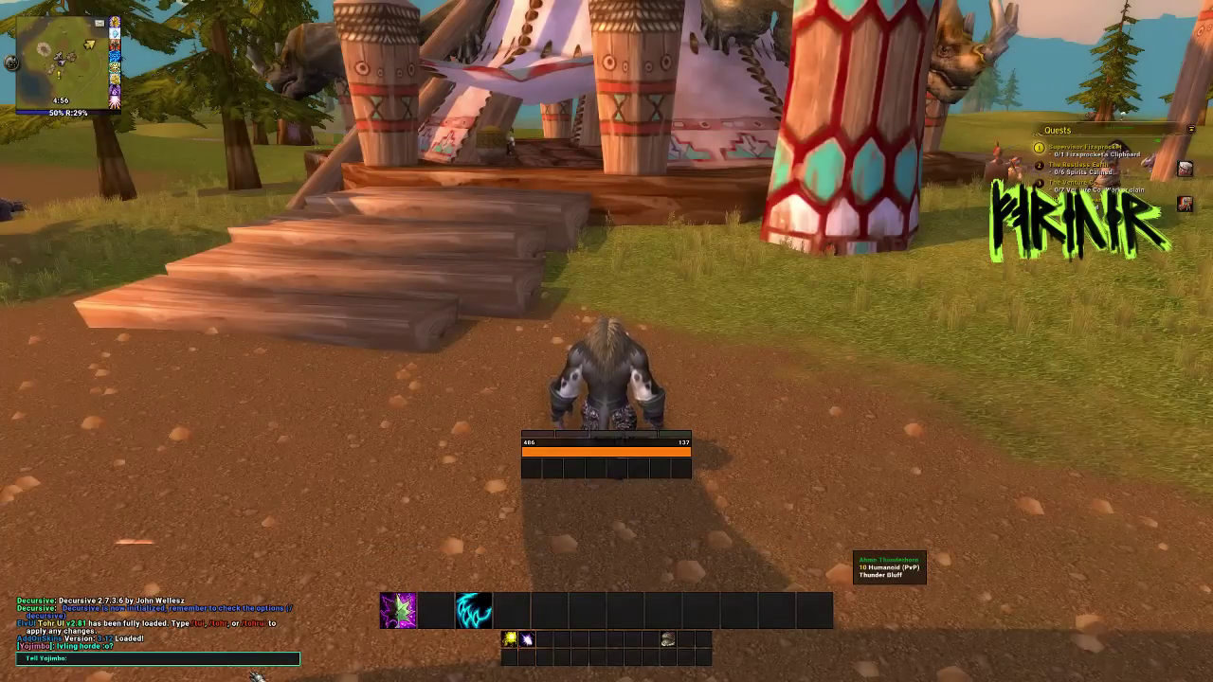
type("nono!")
key("Return")
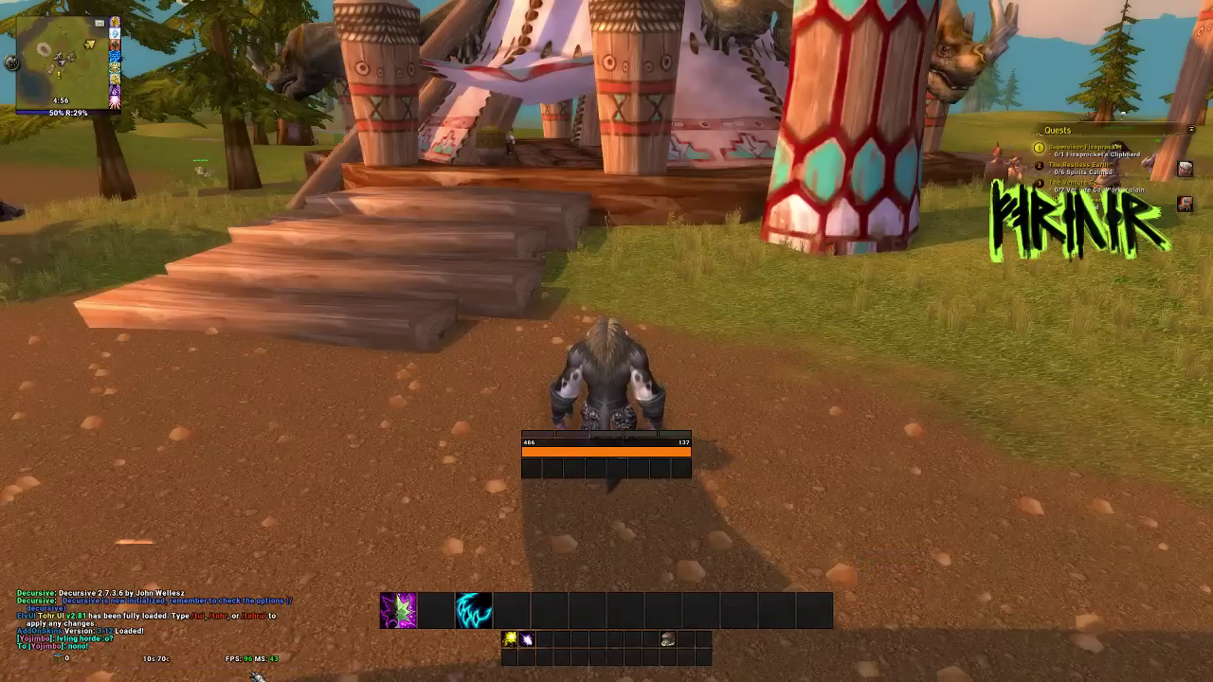
Send the whisper reply 'doing a viceo on elvui' and open a new chat line
type("rdoi")
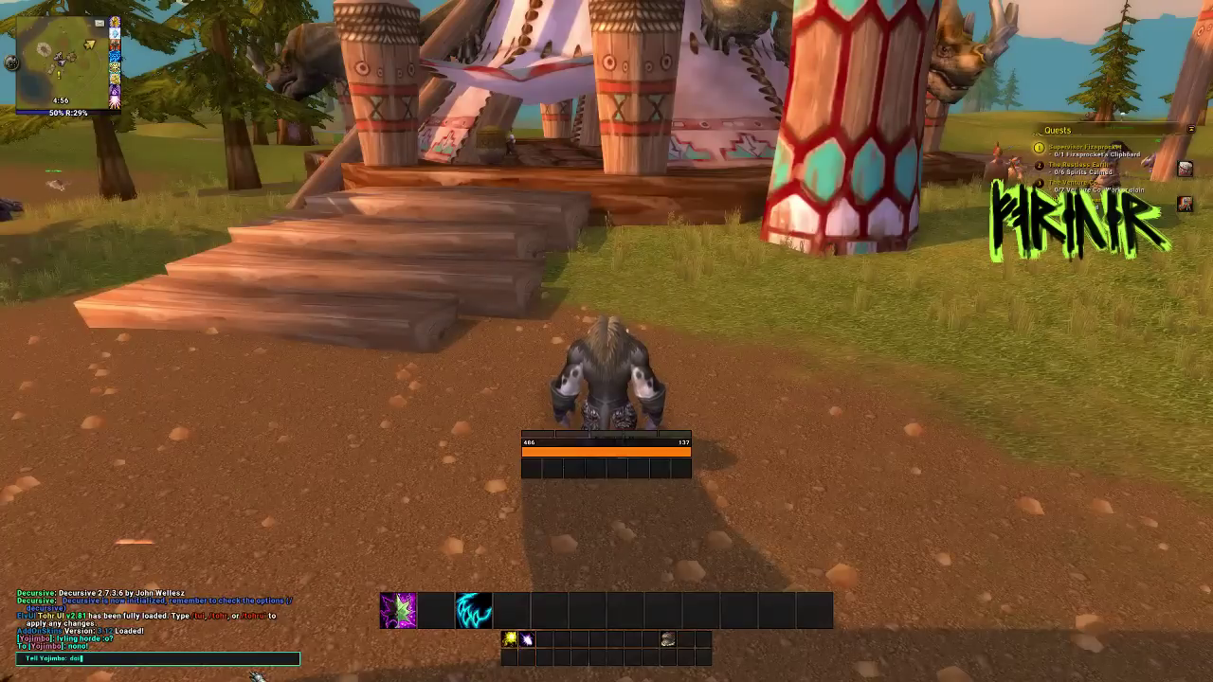
type("ng a vic")
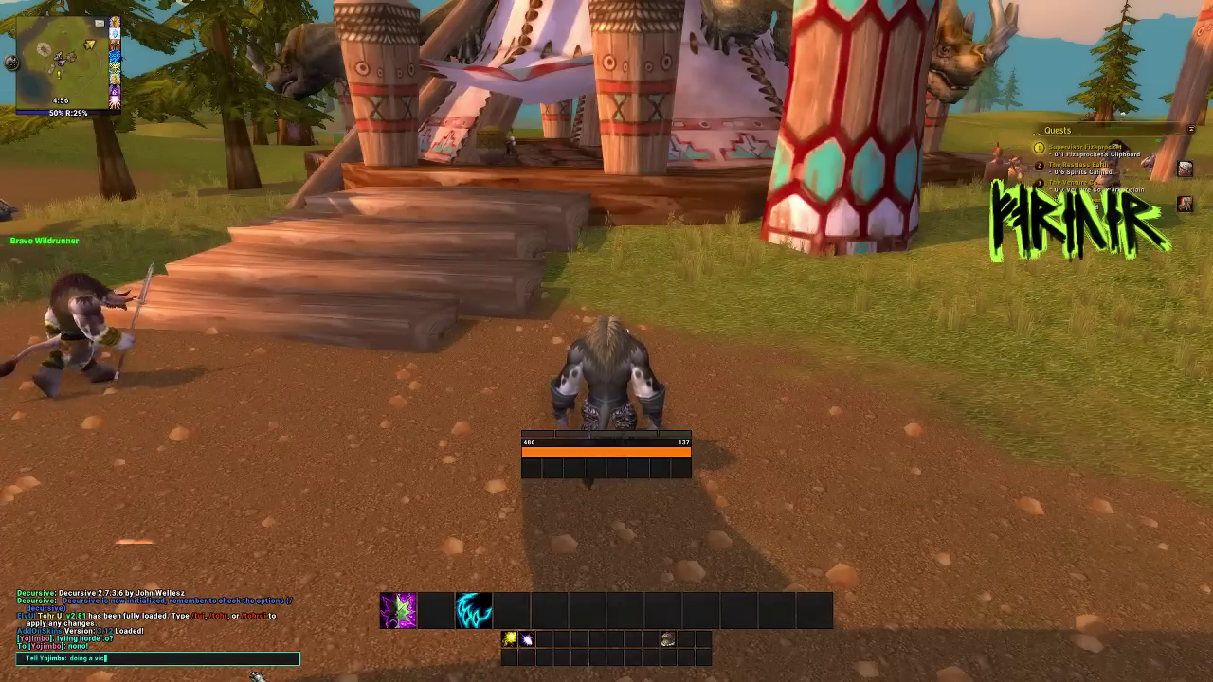
key("BackSpace")
type("deo on ")
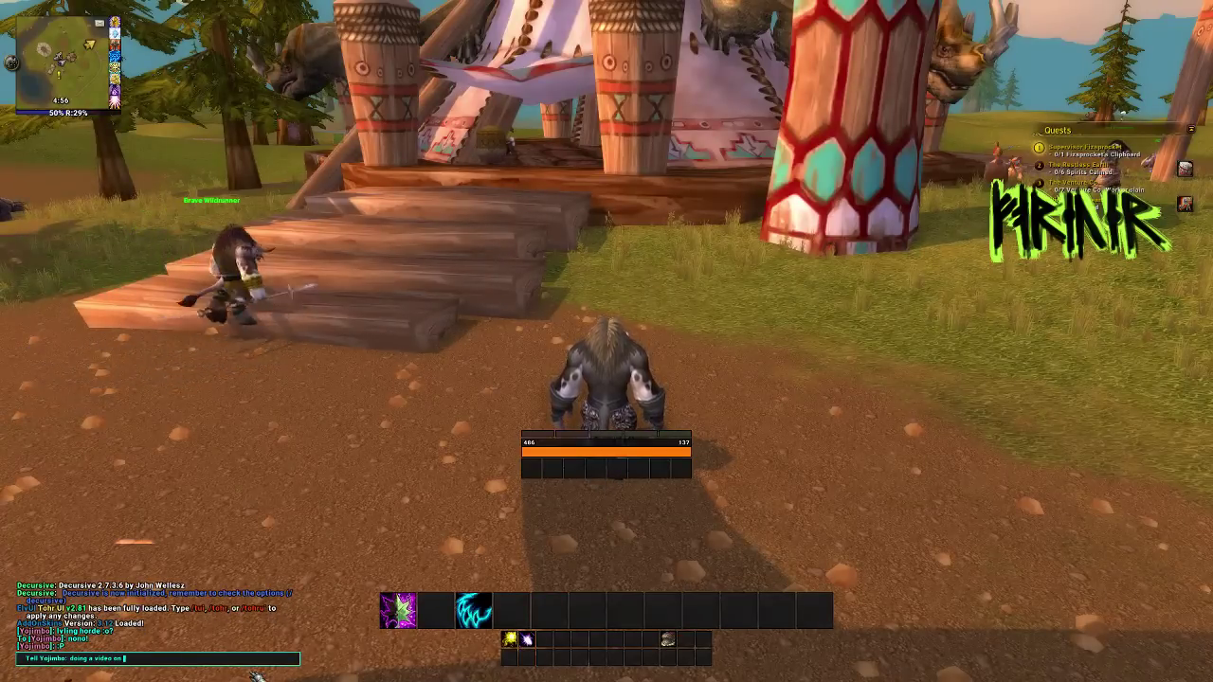
type("elvui")
key("Return")
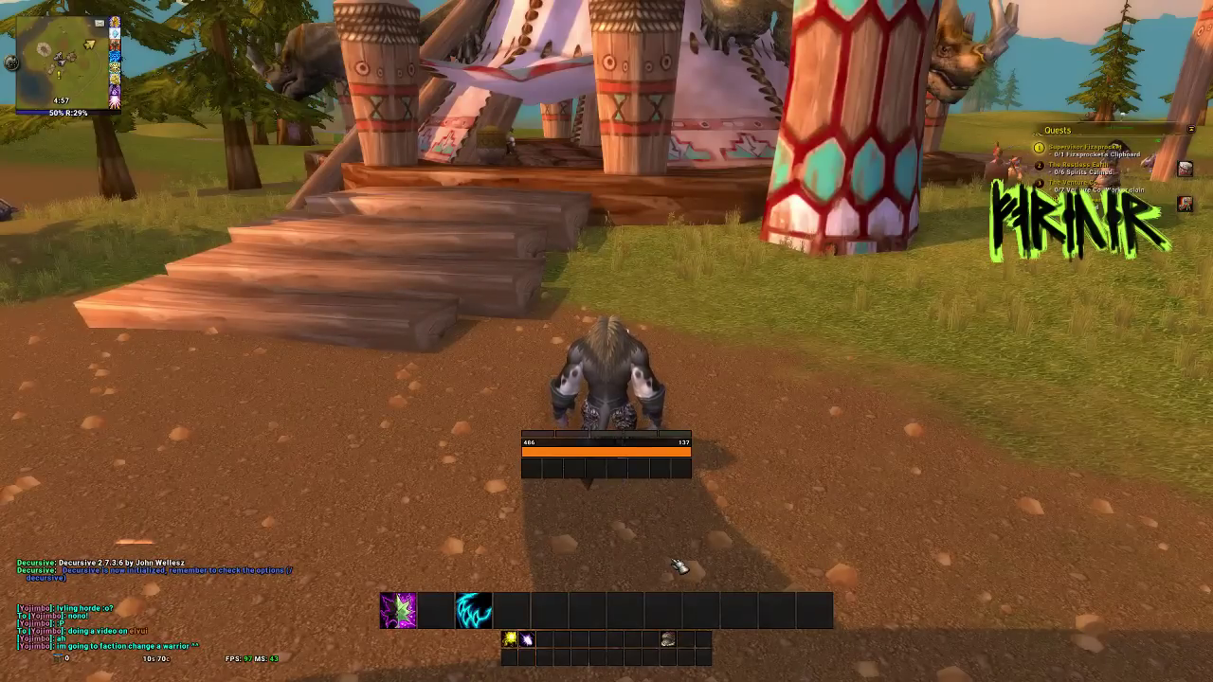
key("r")
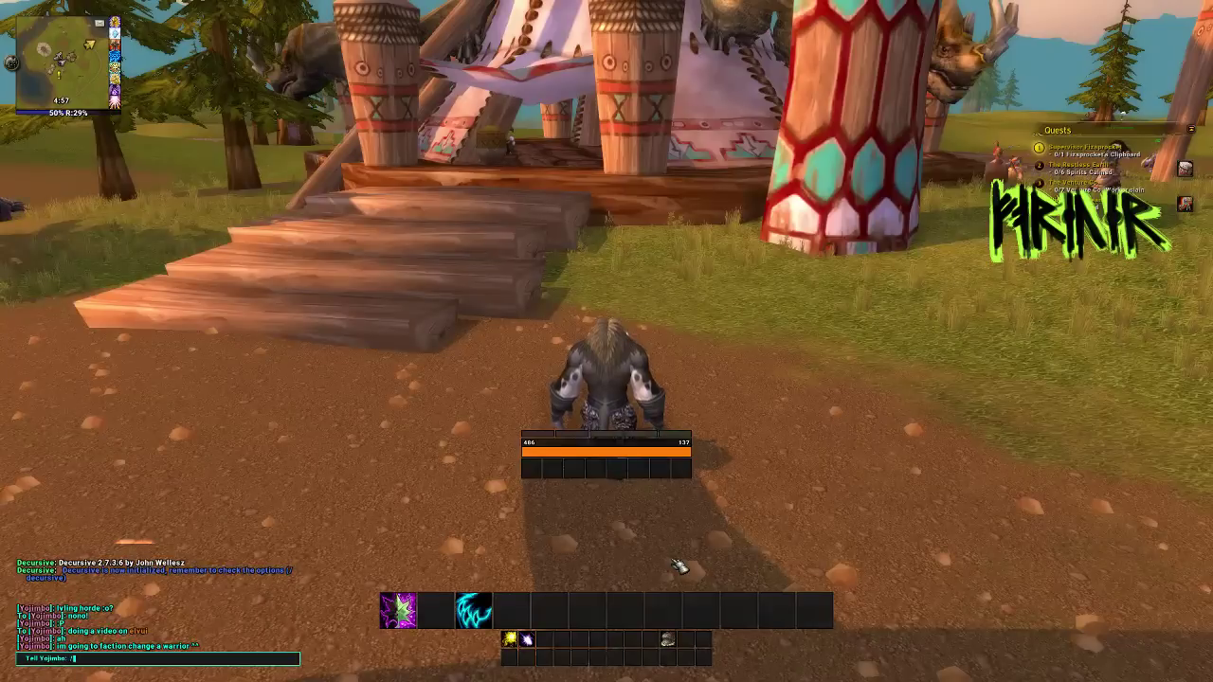
Reopen the ElvUI config and leave ActionBars Keybind Text unchecked after toggling it
key("Return")
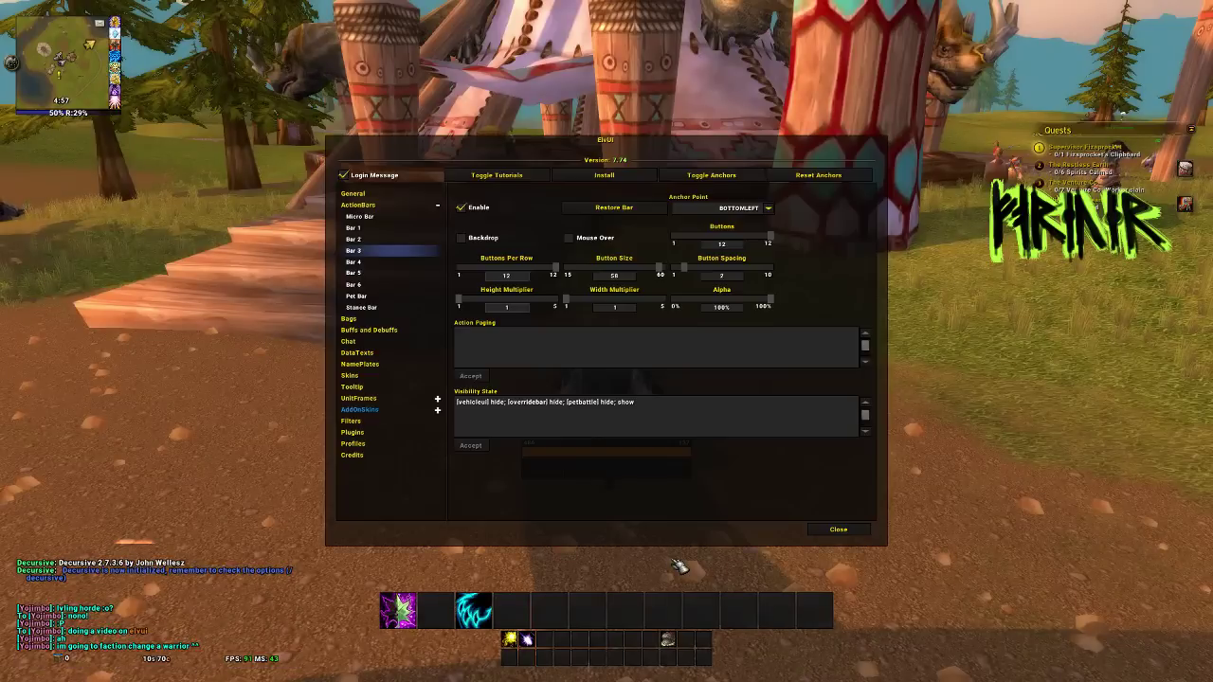
left_click(385, 206)
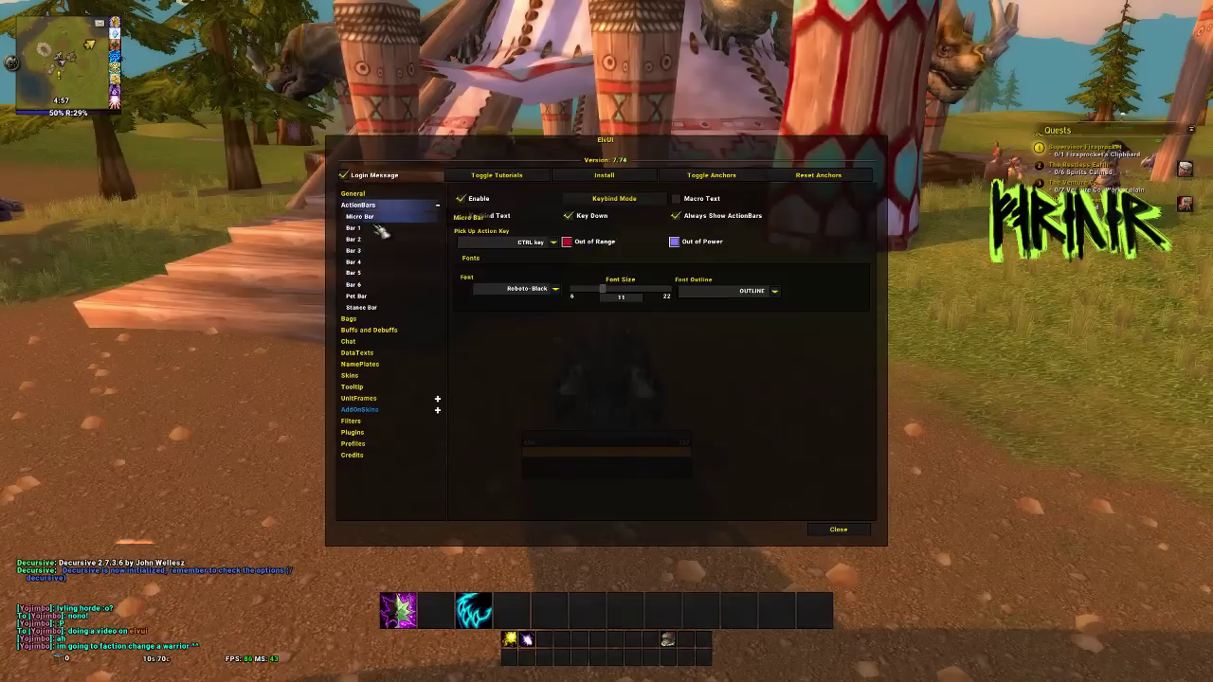
left_click(462, 216)
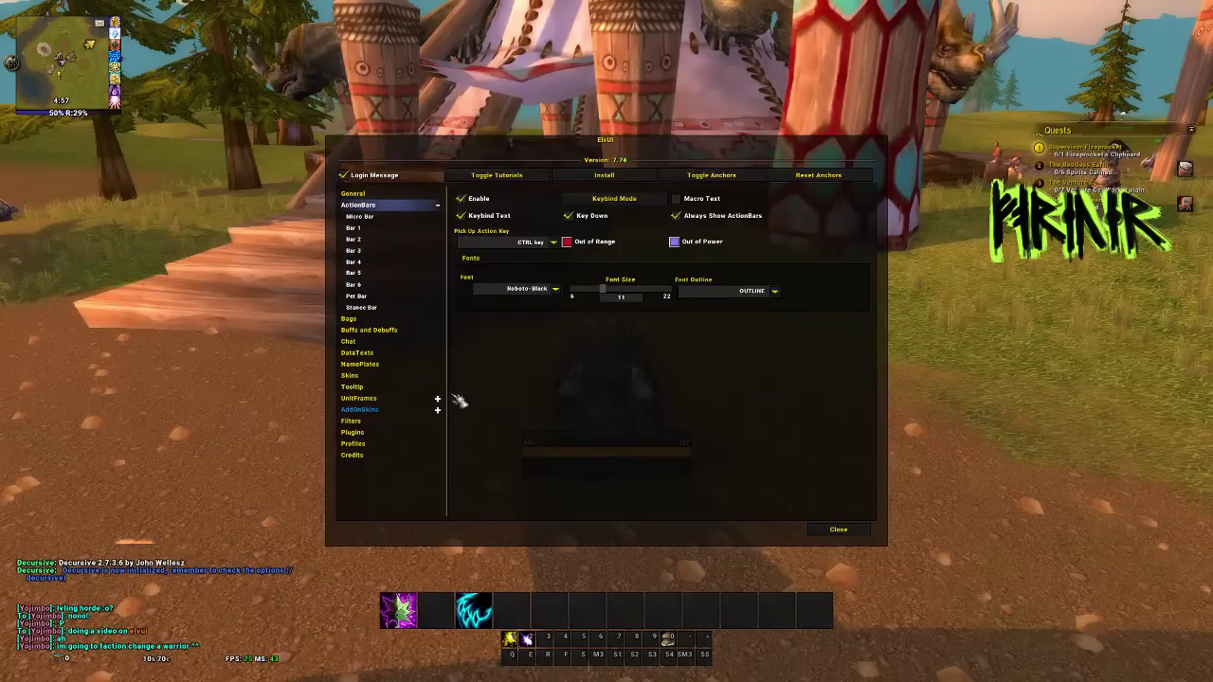
left_click_drag(512, 611, 485, 677)
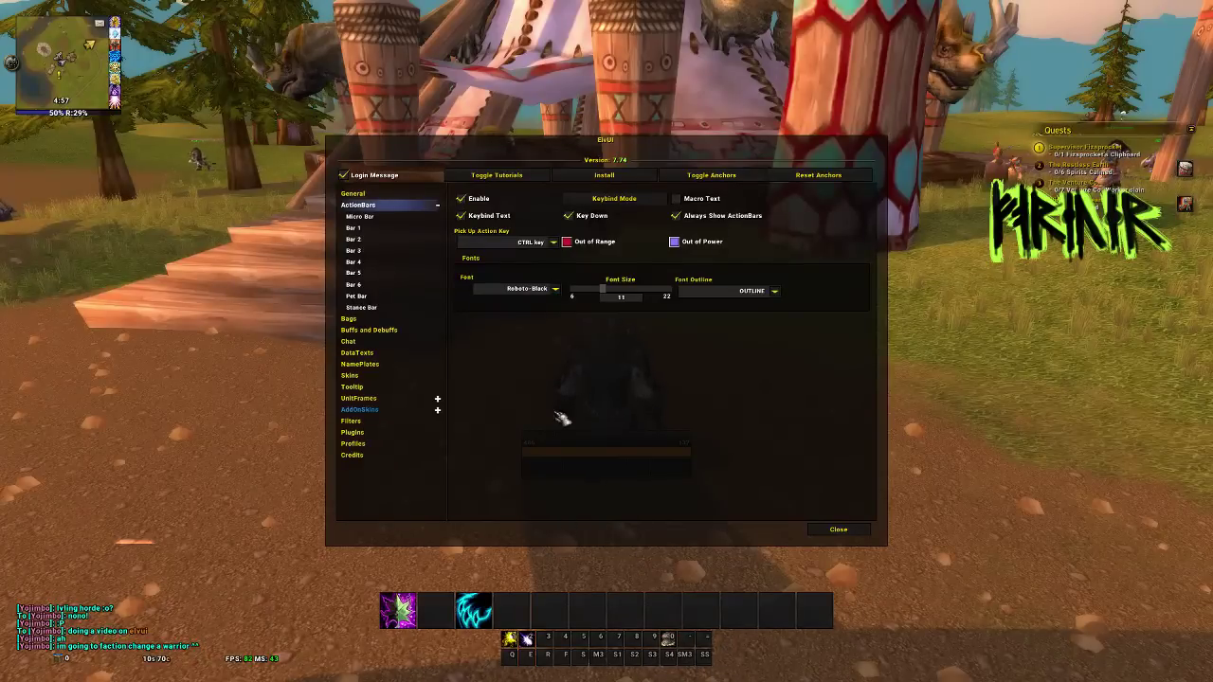
left_click(478, 217)
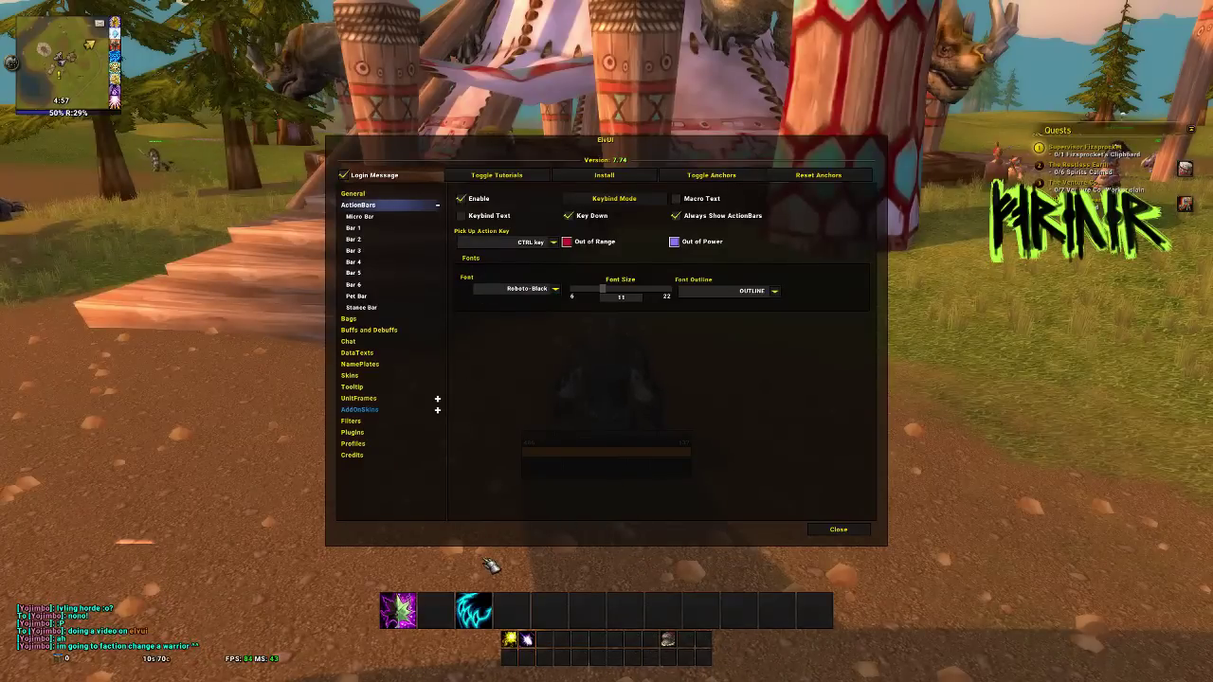
left_click(463, 216)
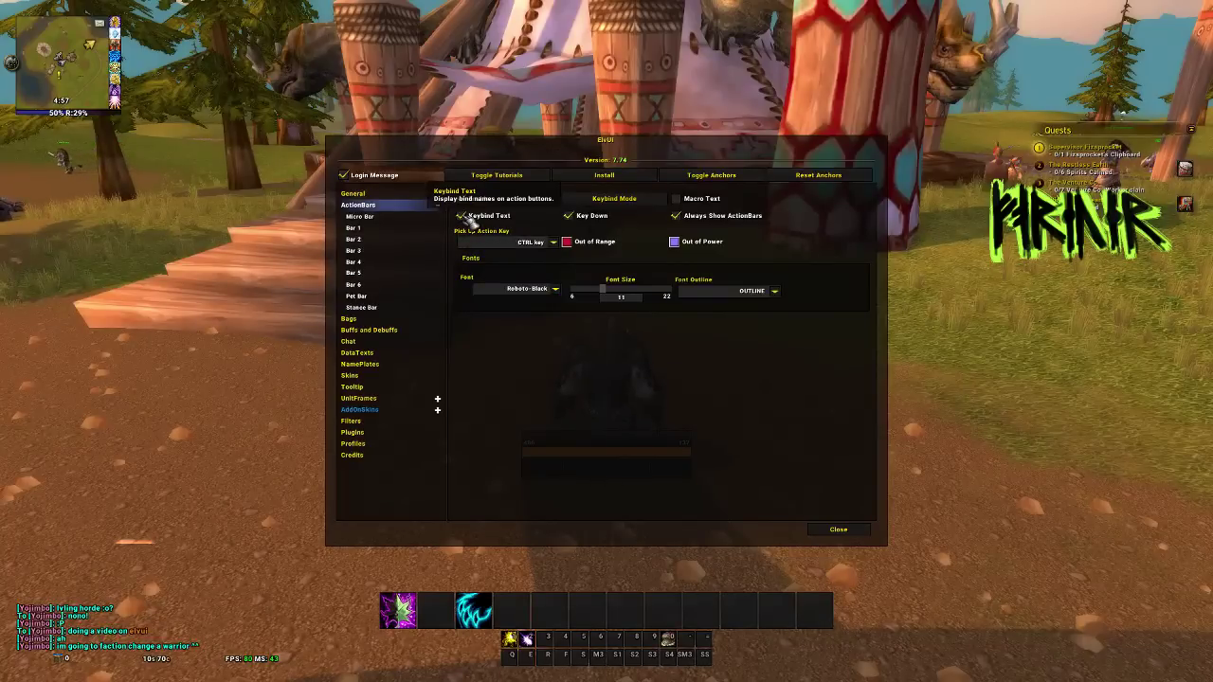
left_click(464, 217)
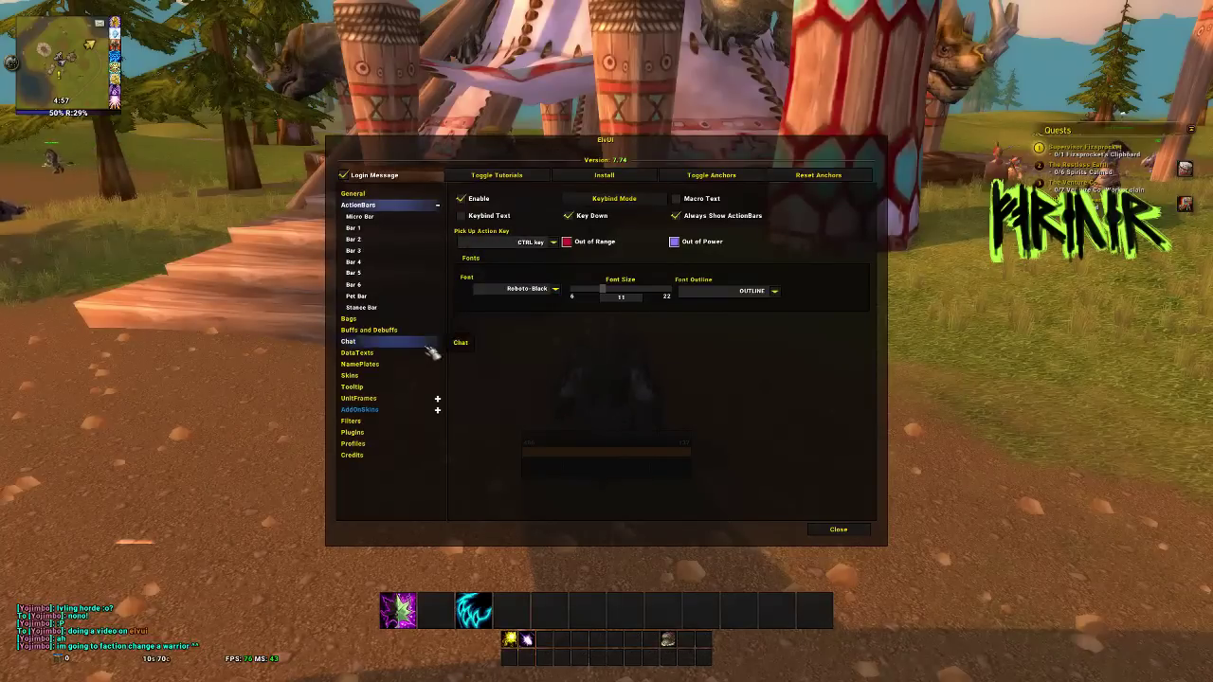
left_click(437, 205)
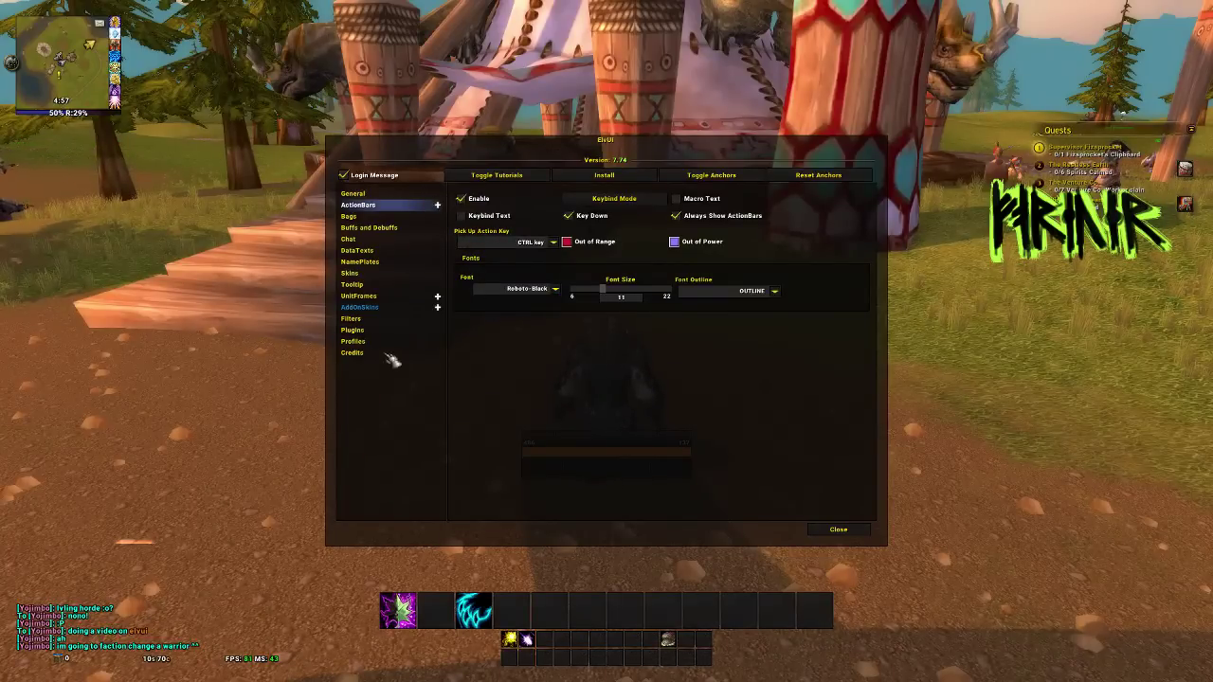
Show ElvUI UnitFrames with Player, Target, Party and Raid listed, window moved up and right
left_click(429, 297)
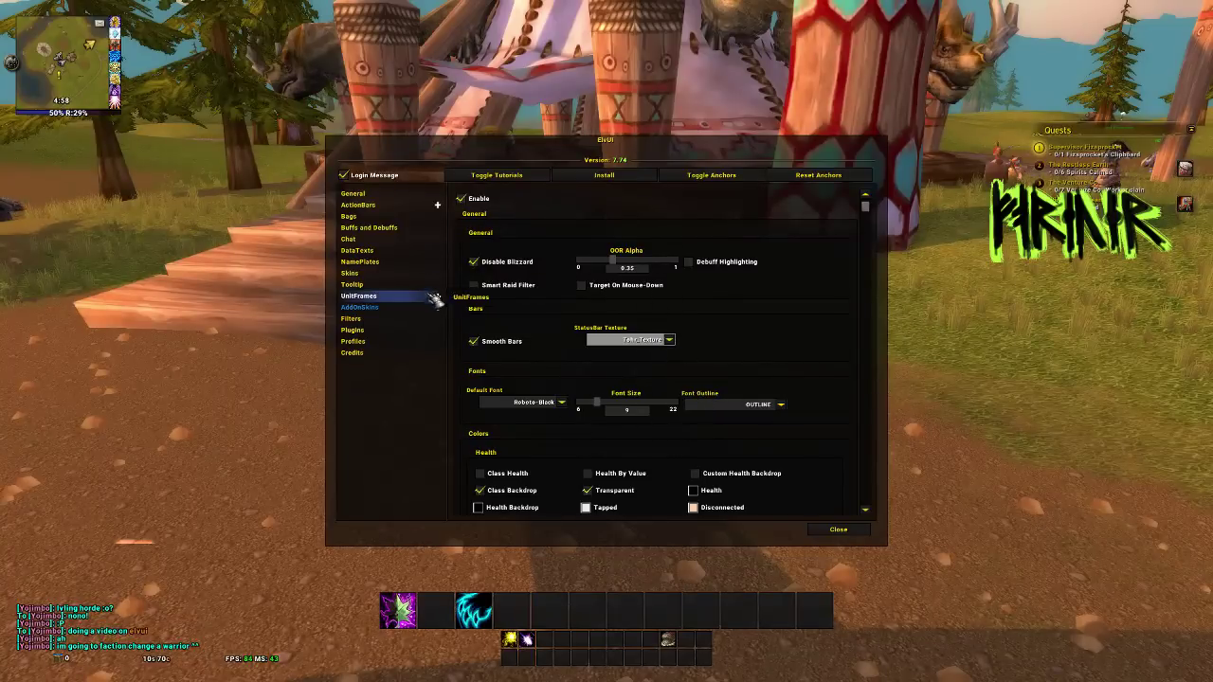
left_click(437, 297)
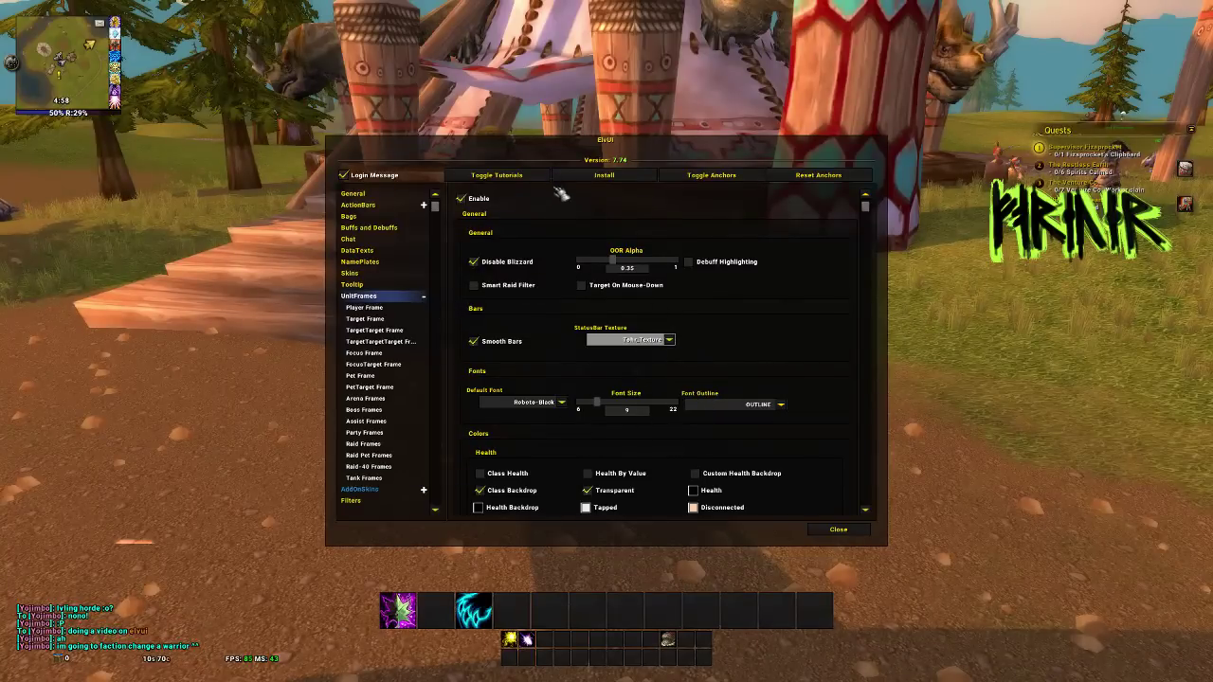
left_click_drag(611, 140, 805, 79)
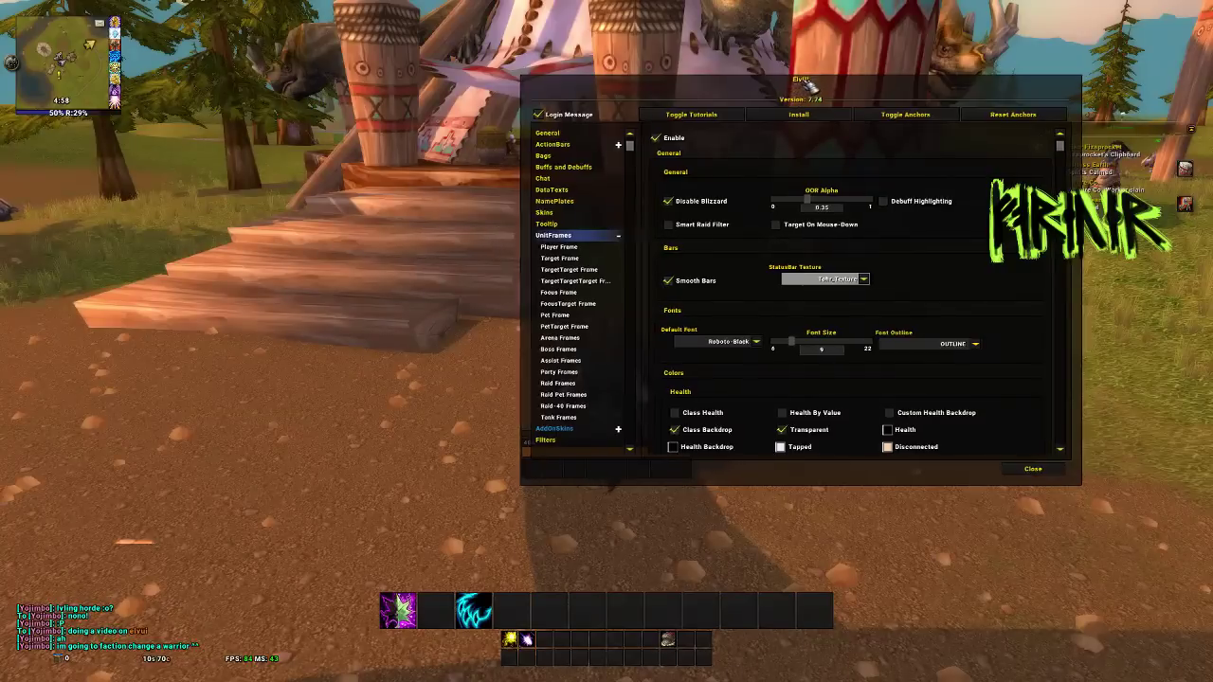
left_click_drag(801, 94, 824, 102)
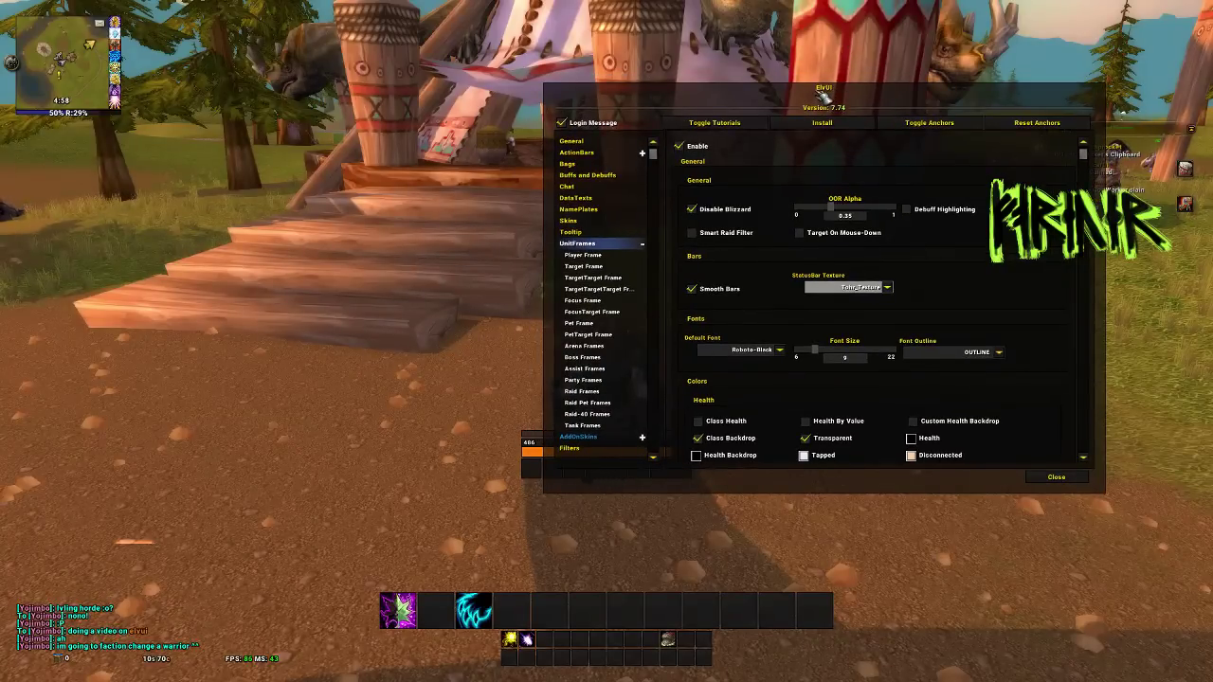
Display test Party Frames and set their Growth Direction to Down and then Left
left_click(585, 380)
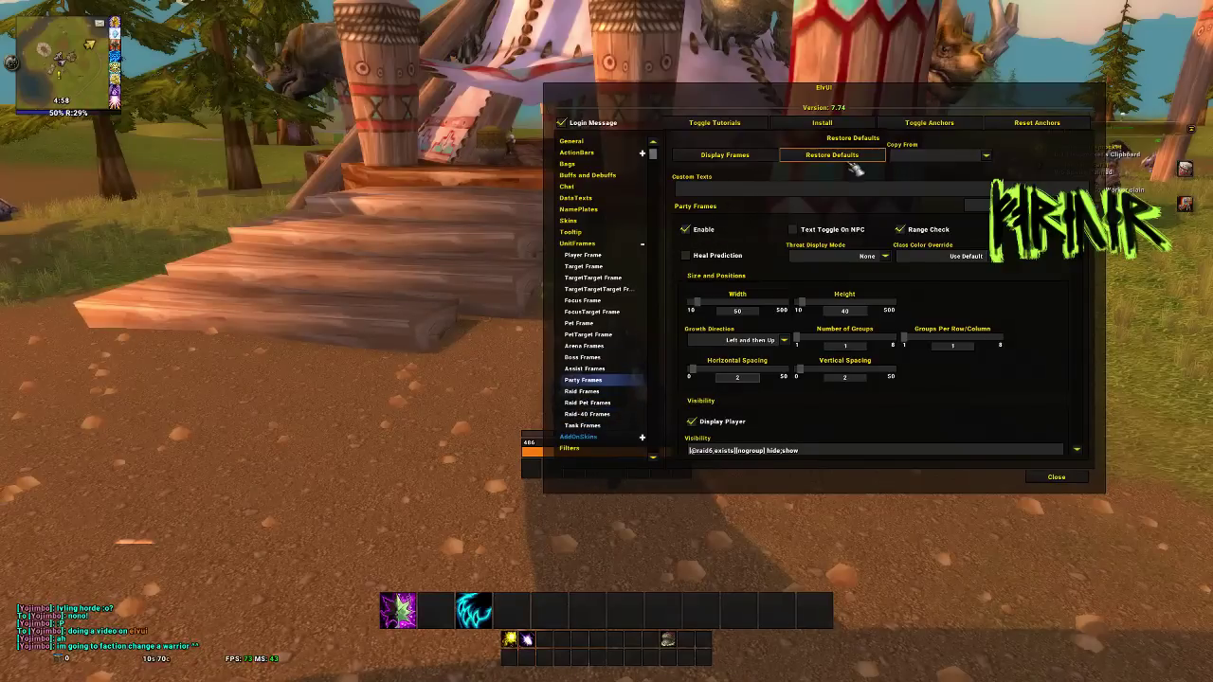
left_click(734, 155)
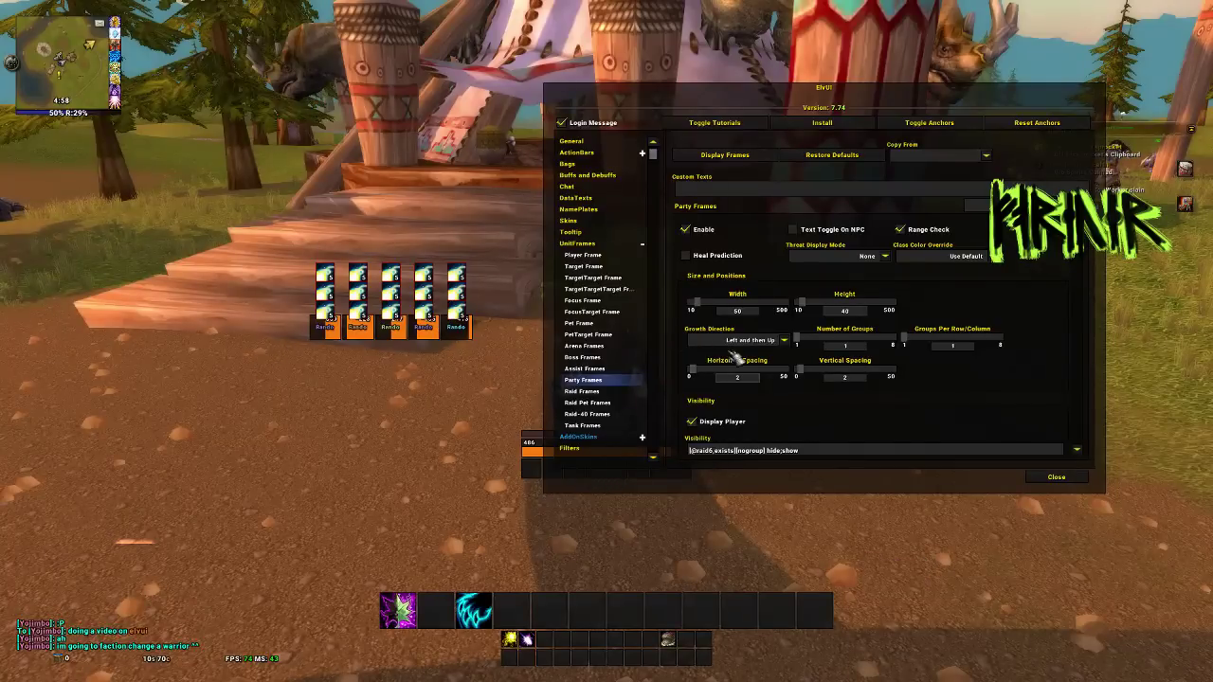
left_click(784, 340)
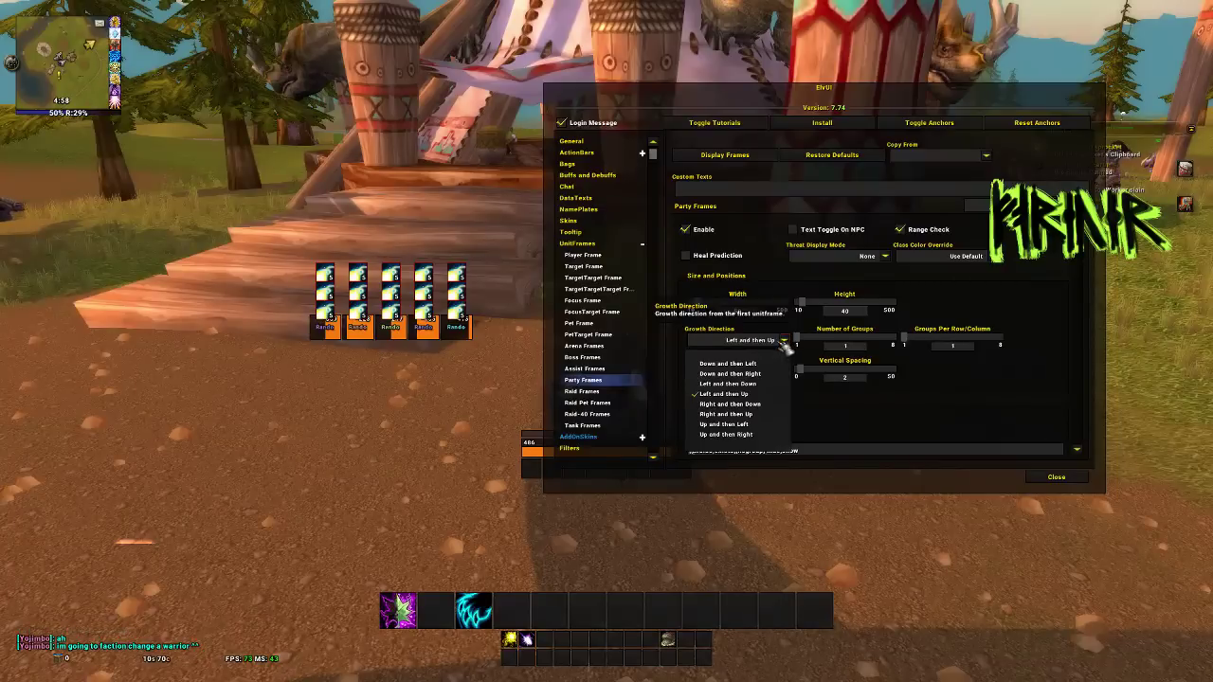
left_click(734, 373)
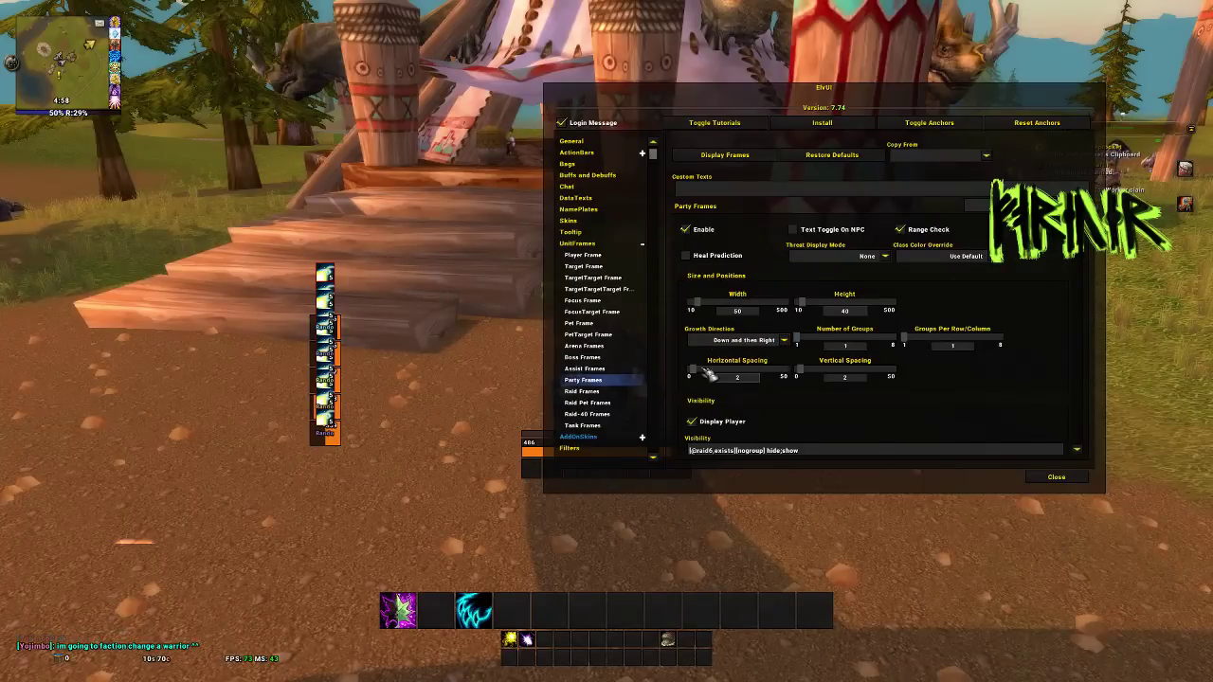
left_click(784, 340)
left_click(734, 365)
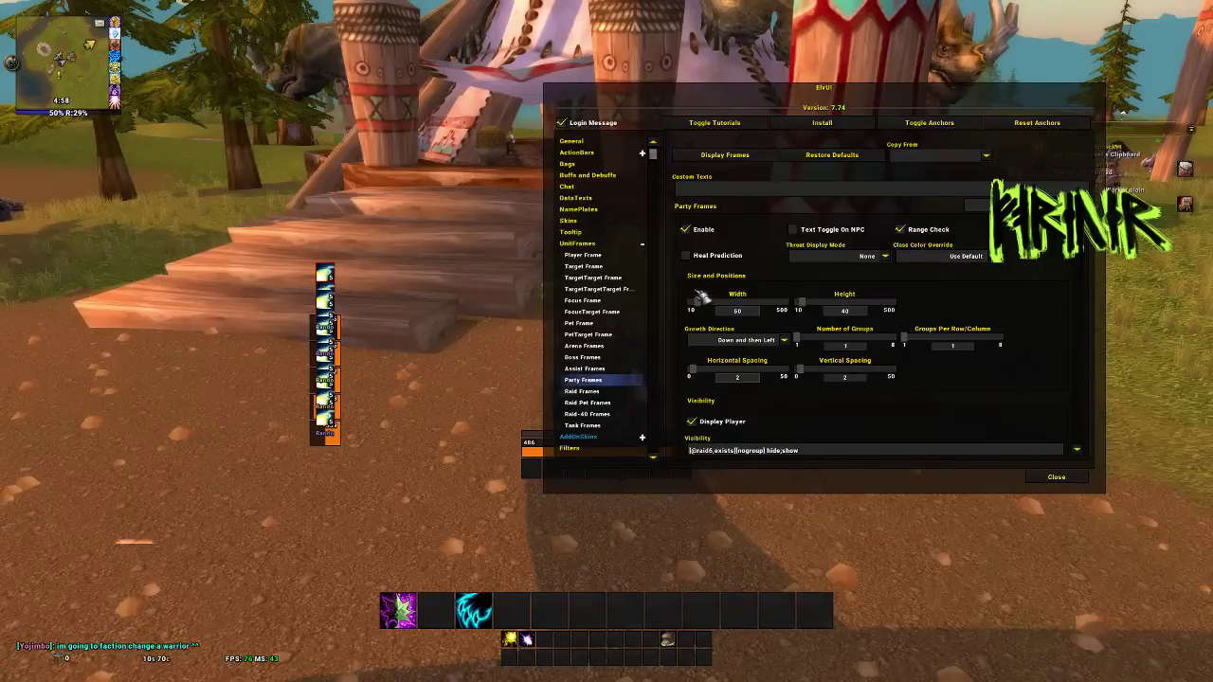
Widen the party frames to 239 and bring up their Debuffs settings section
left_click_drag(703, 305, 738, 312)
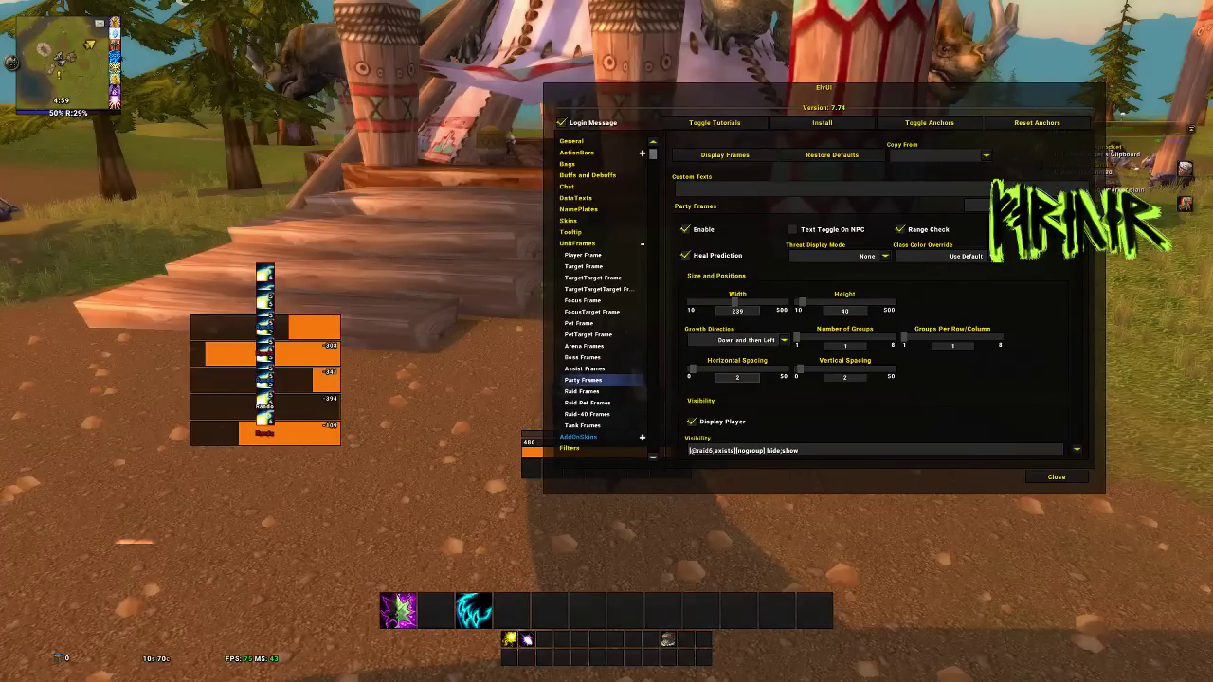
left_click(977, 206)
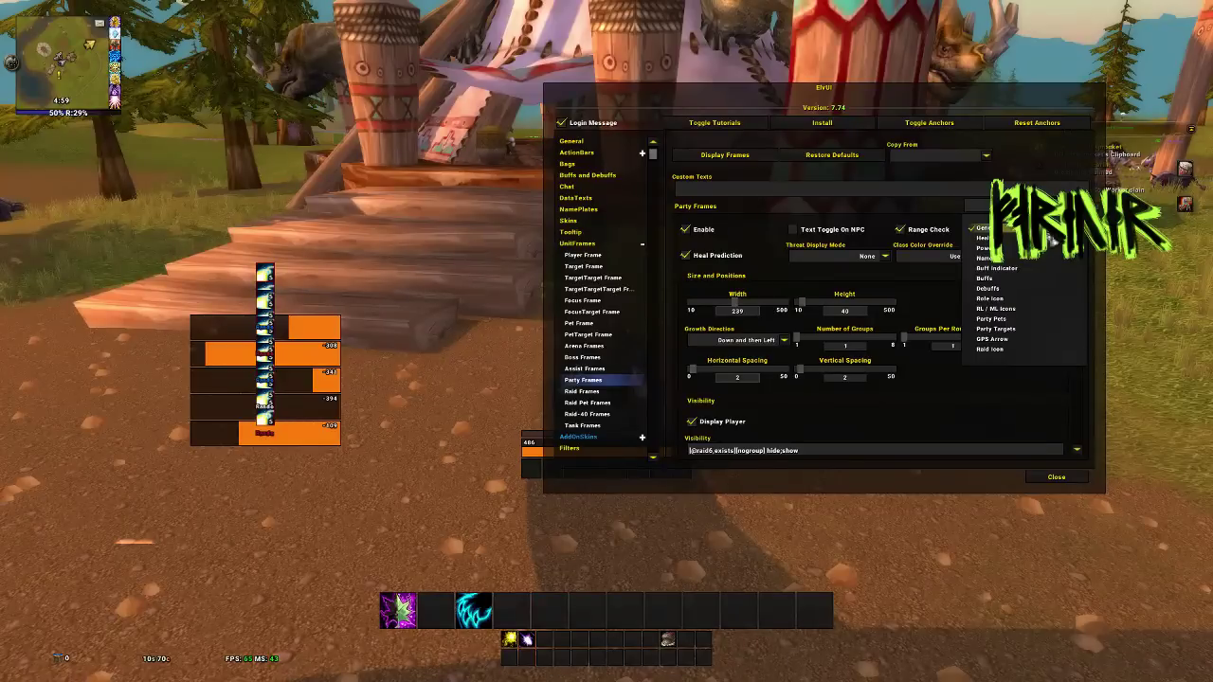
left_click(987, 288)
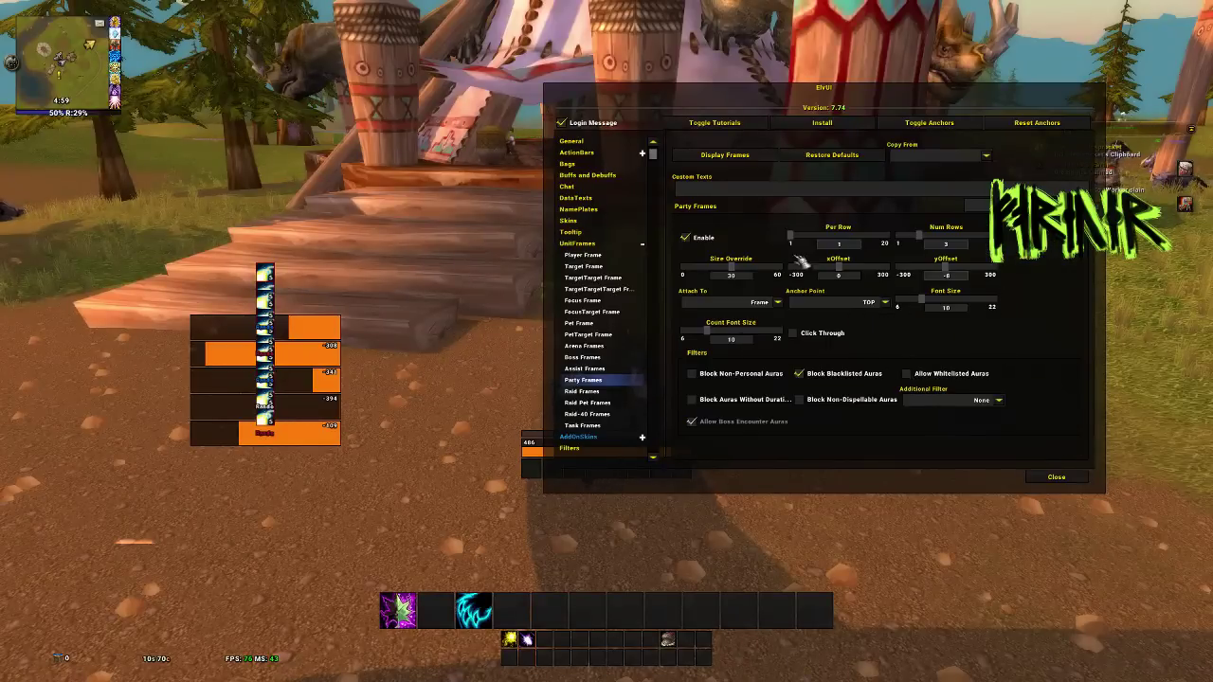